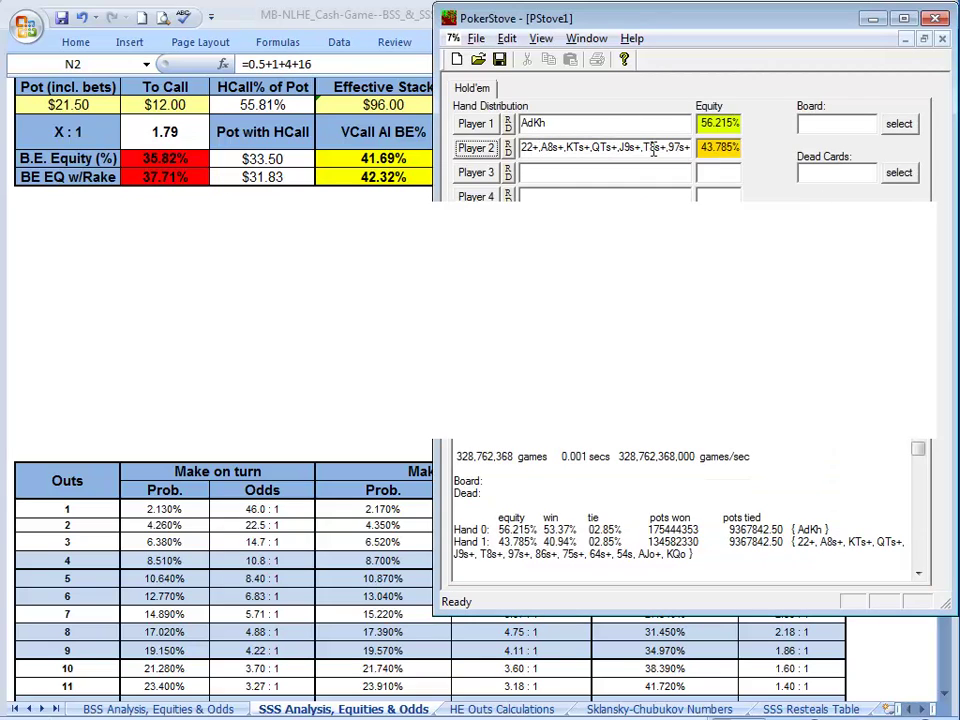
# Step: Review Player 2's preflop range in the hand distribution grid without changing it, and return to the Excel odds calculator
pyautogui.moveTo(520, 148); pyautogui.dragTo(540, 149)
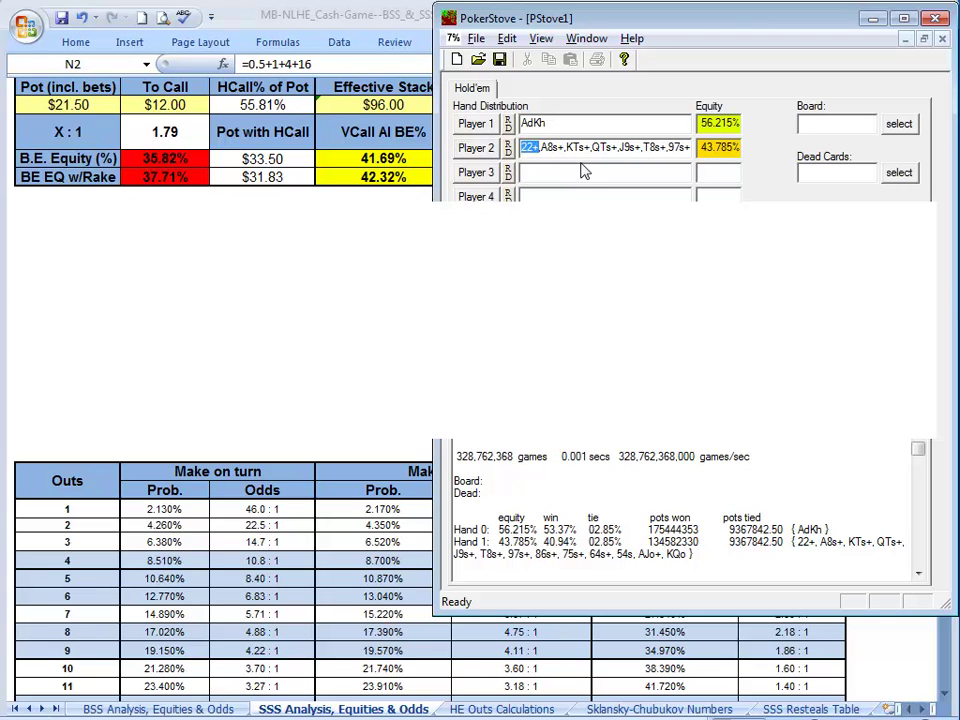
pyautogui.click(476, 148)
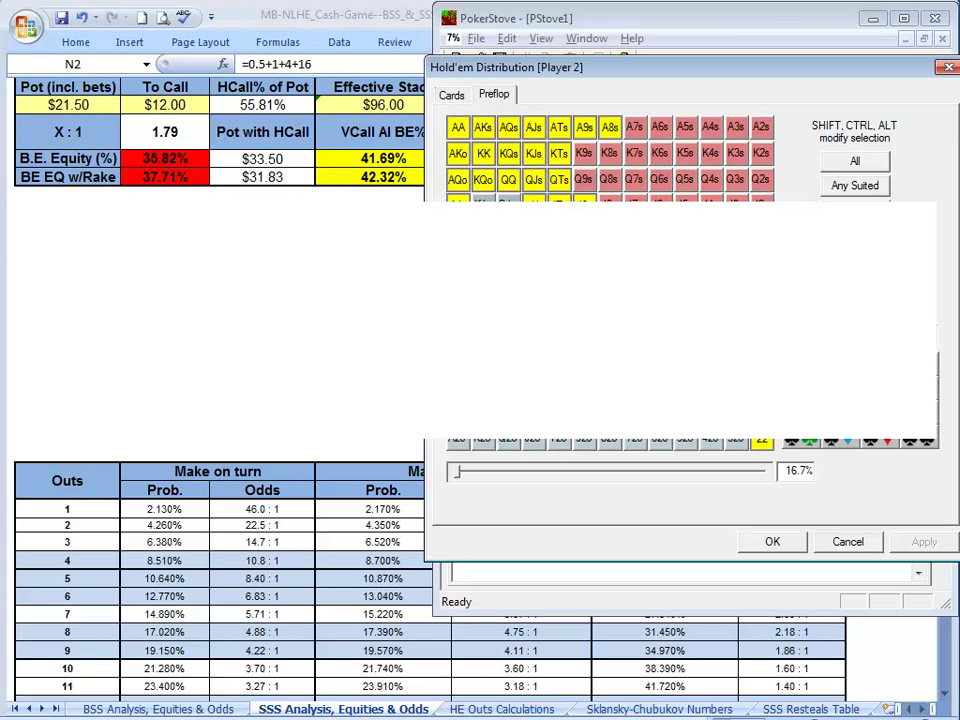
pyautogui.click(850, 542)
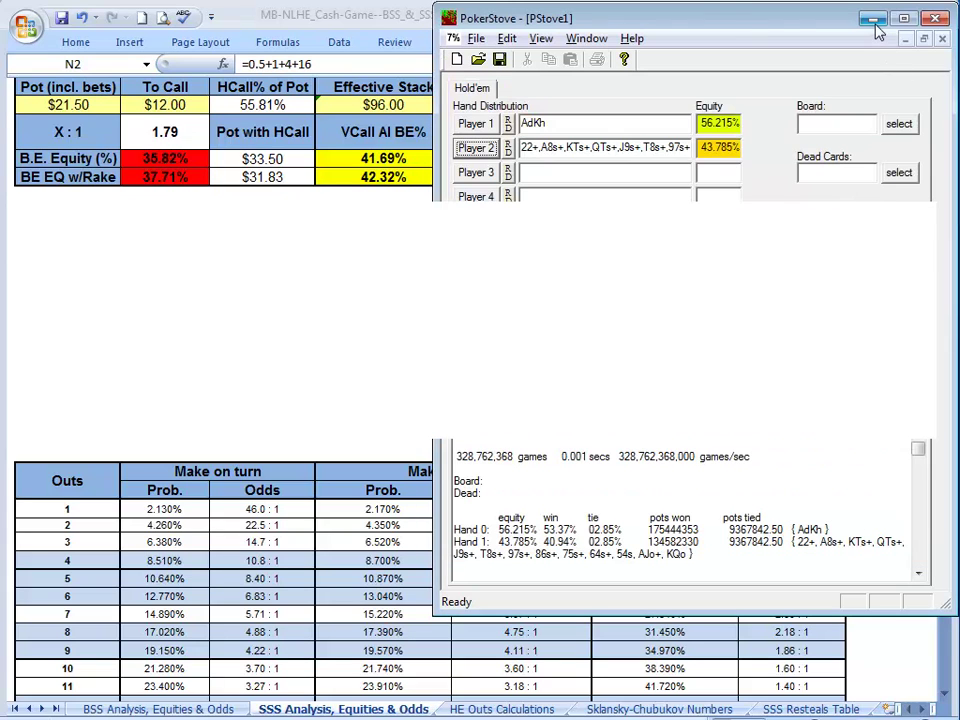
pyautogui.click(400, 75)
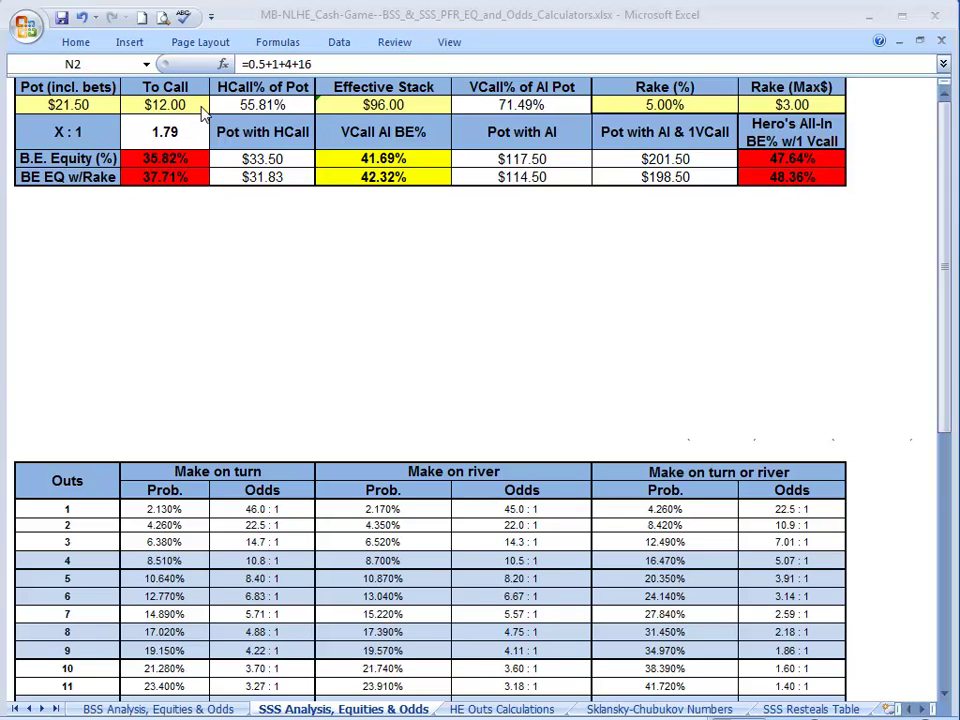
# Step: Examine the pot odds block with its Pot with HCall formula and the effective stack and all-in break-even block
pyautogui.moveTo(84, 89); pyautogui.dragTo(300, 178)
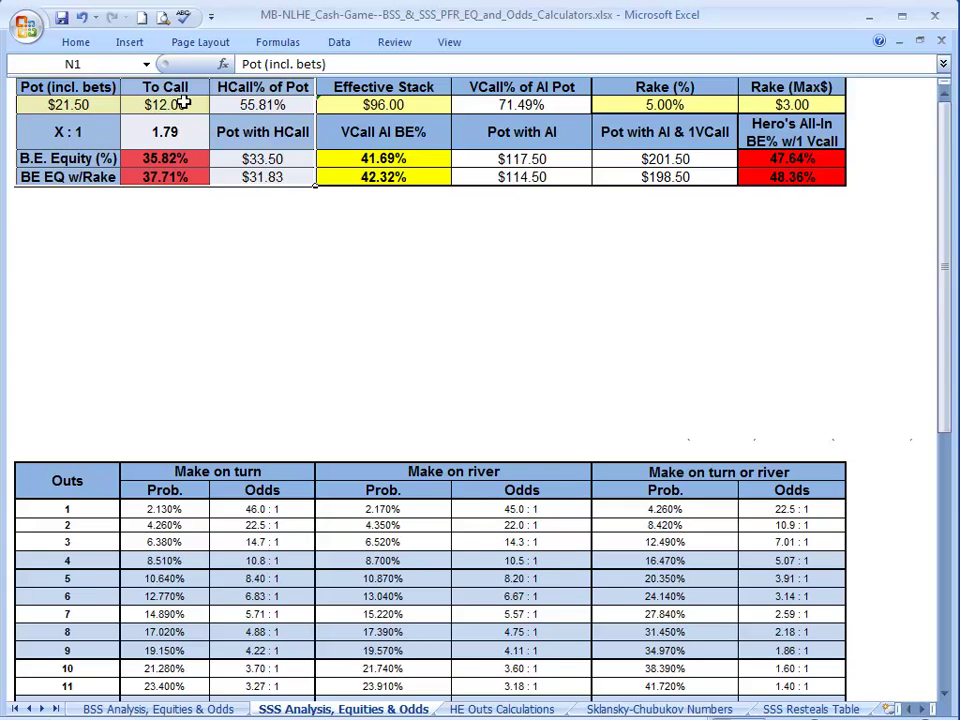
pyautogui.click(279, 152)
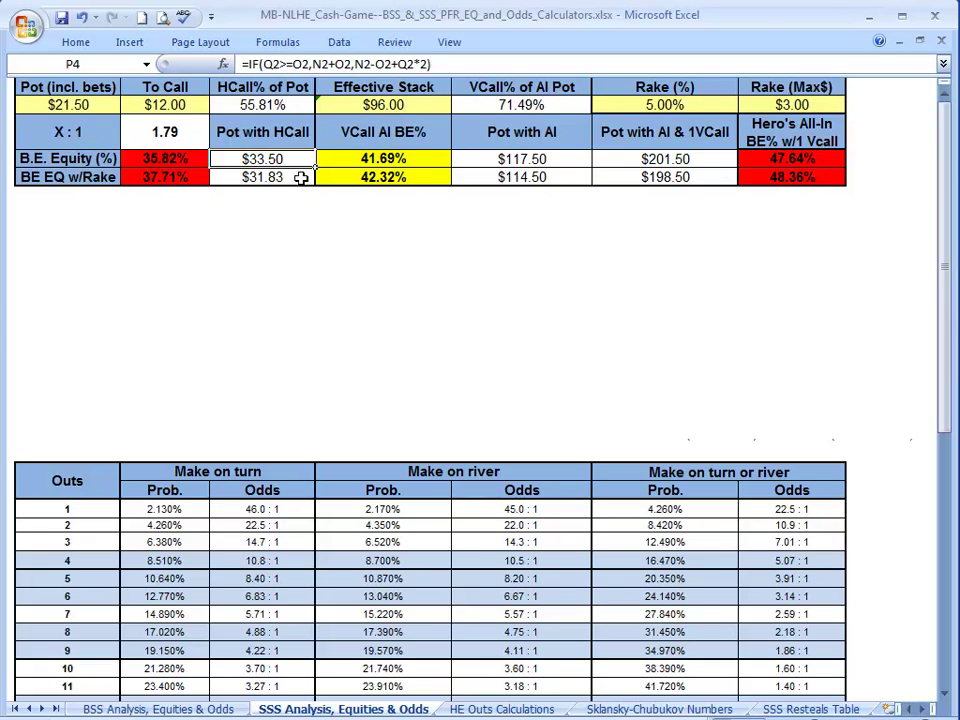
pyautogui.click(372, 104)
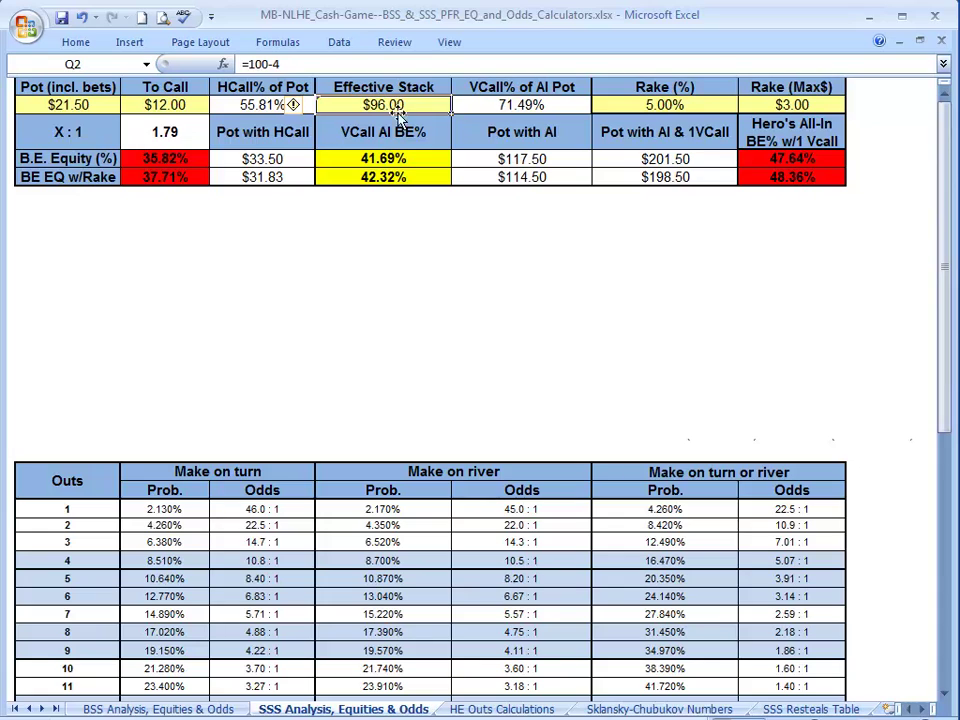
pyautogui.moveTo(393, 88); pyautogui.dragTo(761, 178)
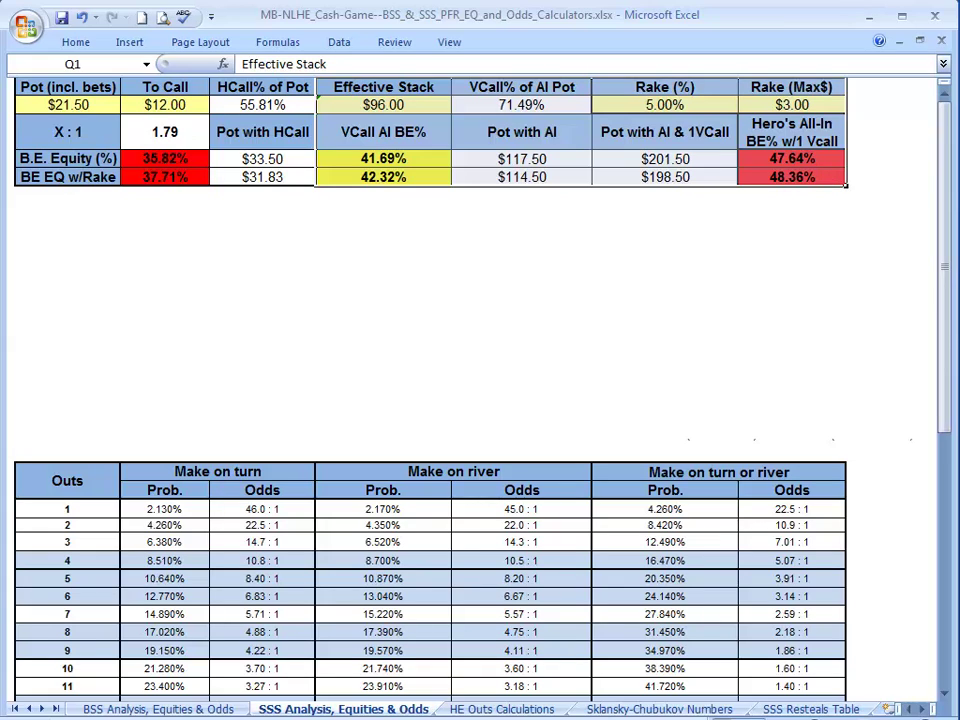
# Step: Look up AKo's equity against the 3.5% and 5.1% villain ranges in the SSS equity table
pyautogui.click(910, 708)
pyautogui.click(910, 708)
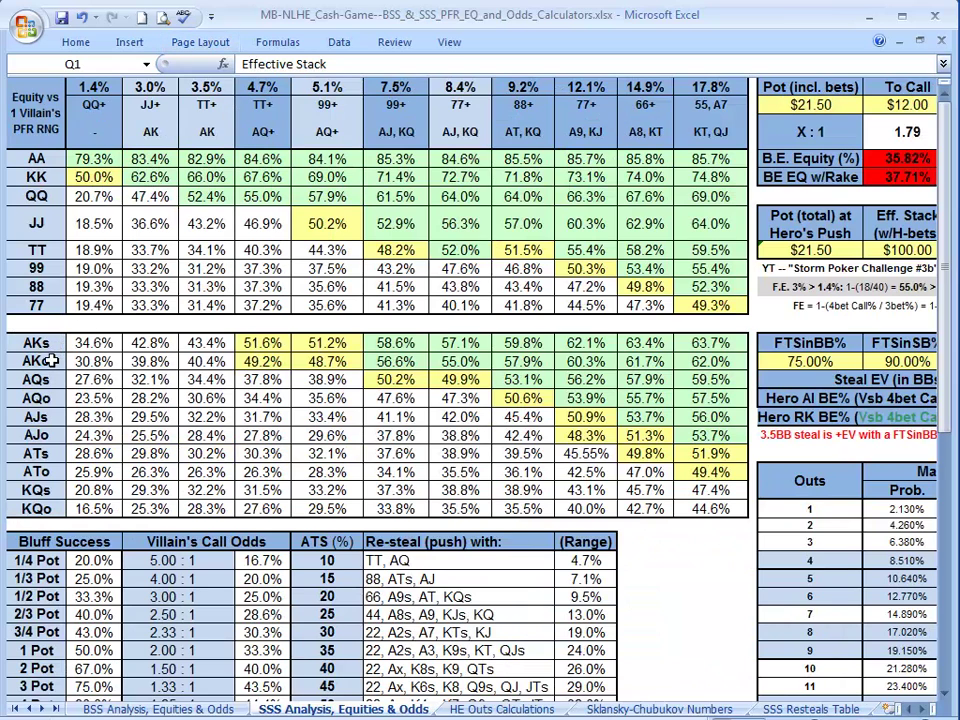
pyautogui.moveTo(205, 87); pyautogui.dragTo(207, 364)
pyautogui.click(210, 361)
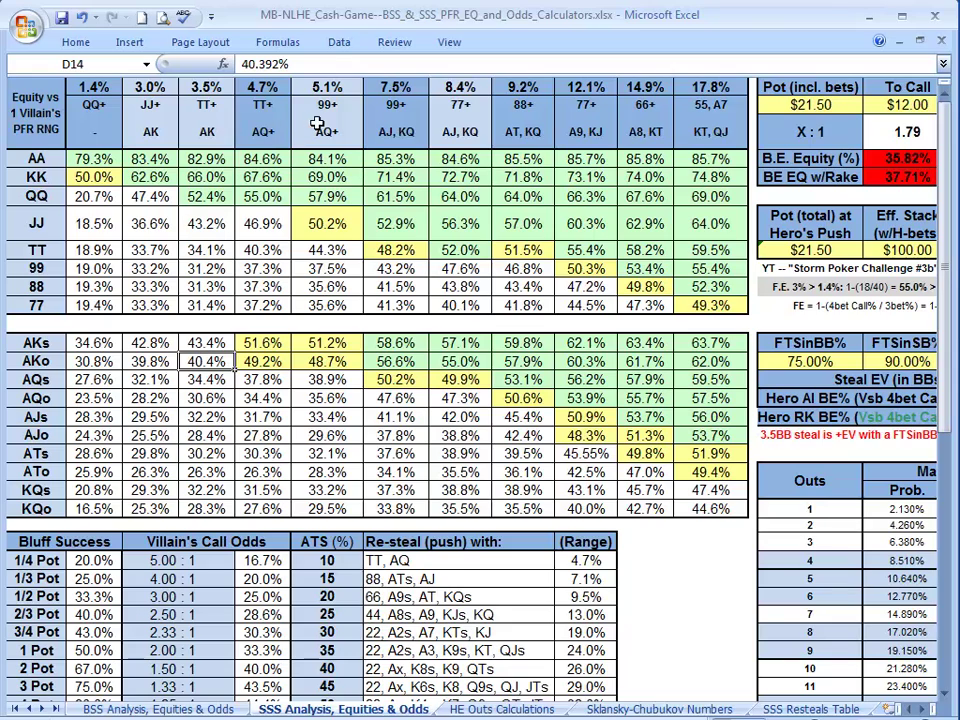
pyautogui.moveTo(328, 87); pyautogui.dragTo(328, 358)
pyautogui.click(329, 358)
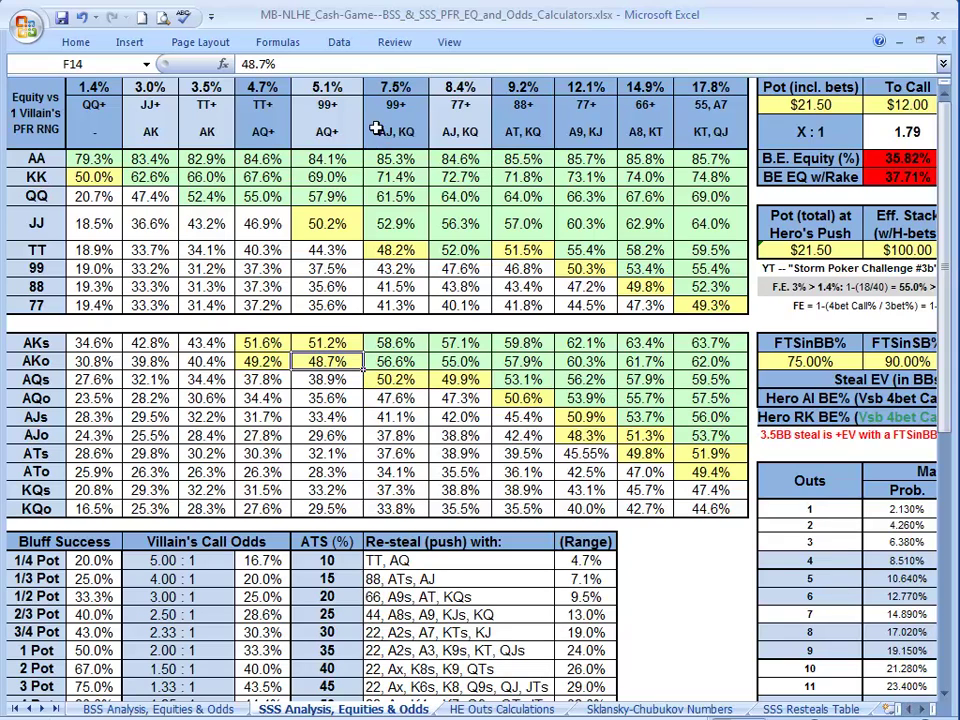
# Step: Compare the 5.1%, 3.5% and 3.0% range columns down to the AK rows, ending on AKo against JJ+, AK
pyautogui.moveTo(327, 88); pyautogui.dragTo(338, 356)
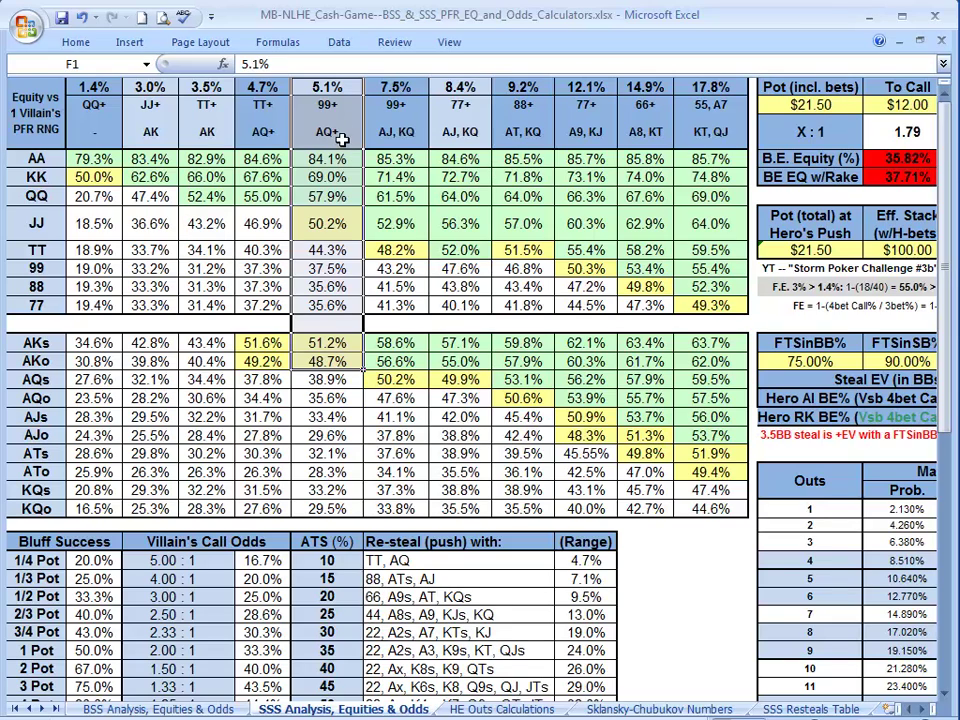
pyautogui.moveTo(210, 88); pyautogui.dragTo(208, 345)
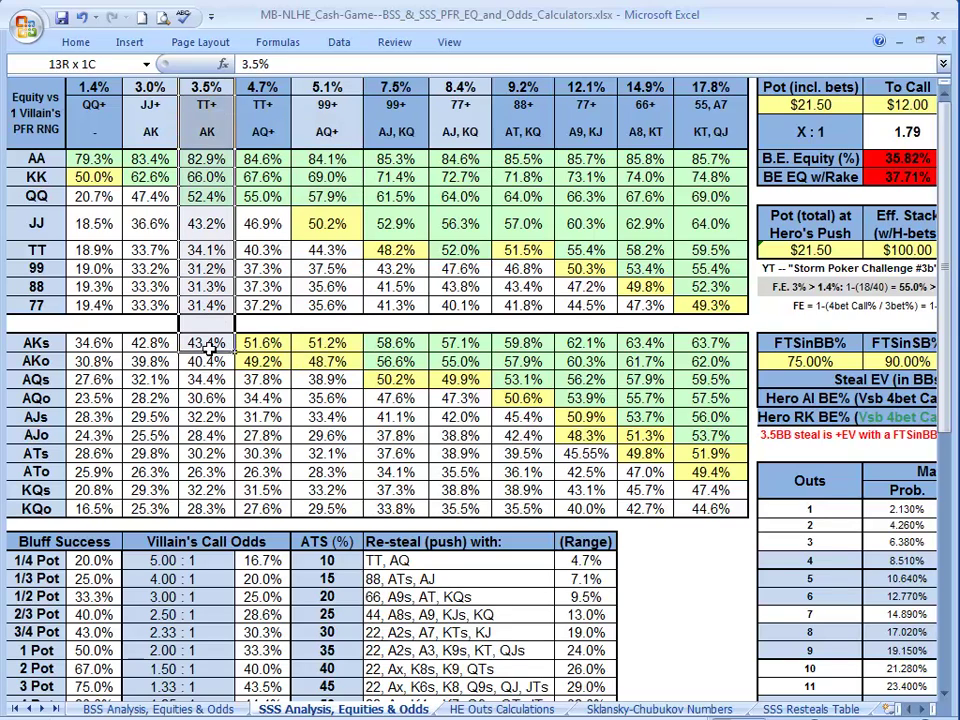
pyautogui.moveTo(140, 88); pyautogui.dragTo(125, 382)
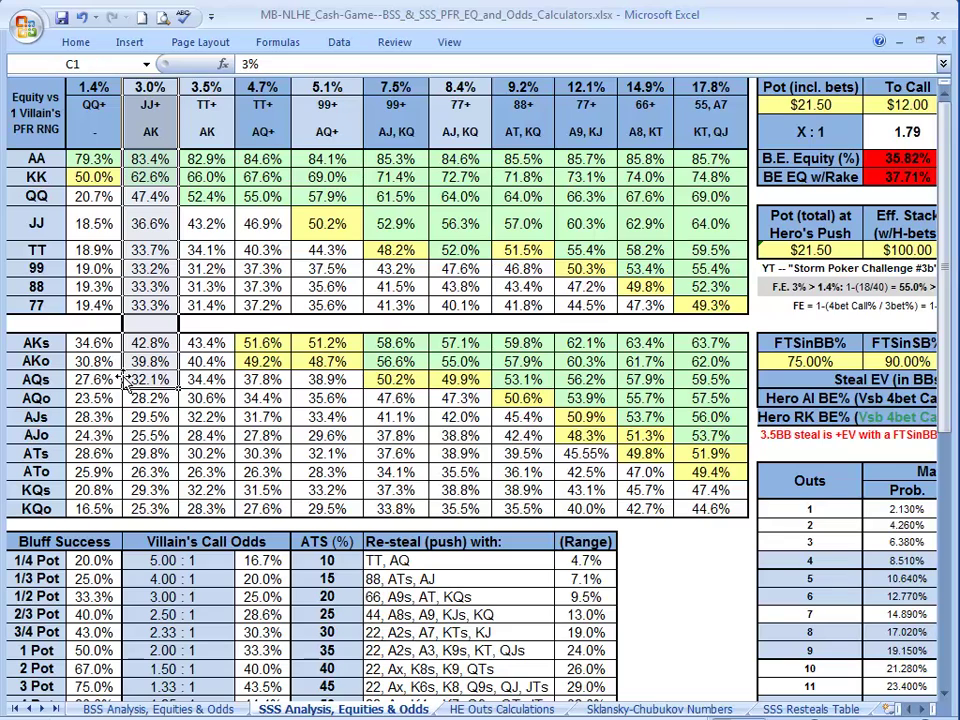
pyautogui.click(131, 362)
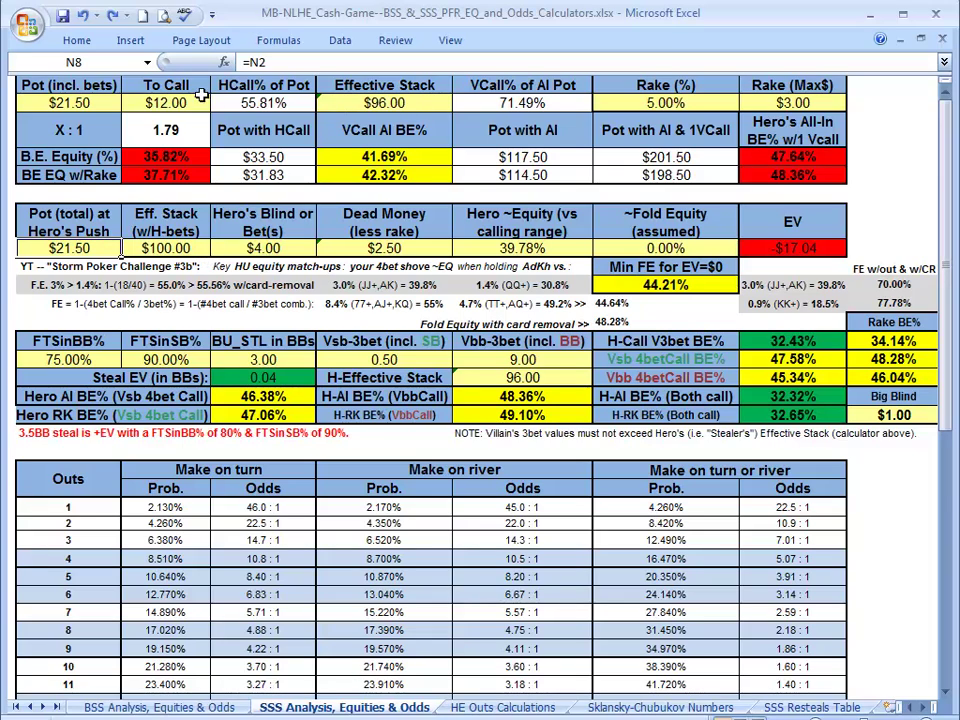
# Step: Inspect the pot formula and the push EV calculator's effective stack, hero's bet, dead money and hero equity inputs
pyautogui.click(68, 100)
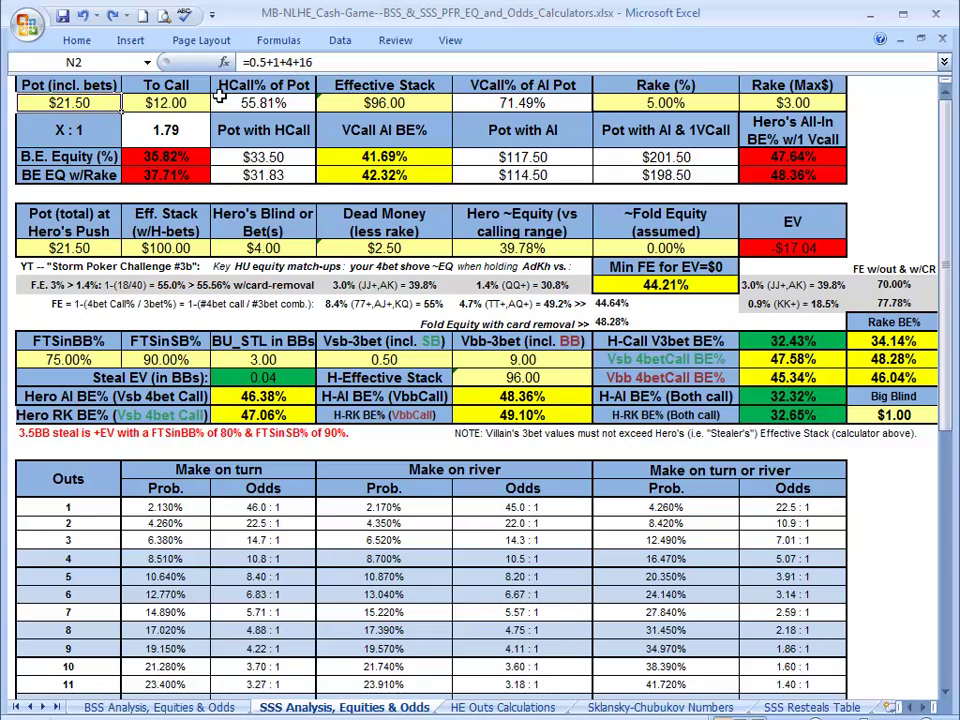
pyautogui.click(170, 245)
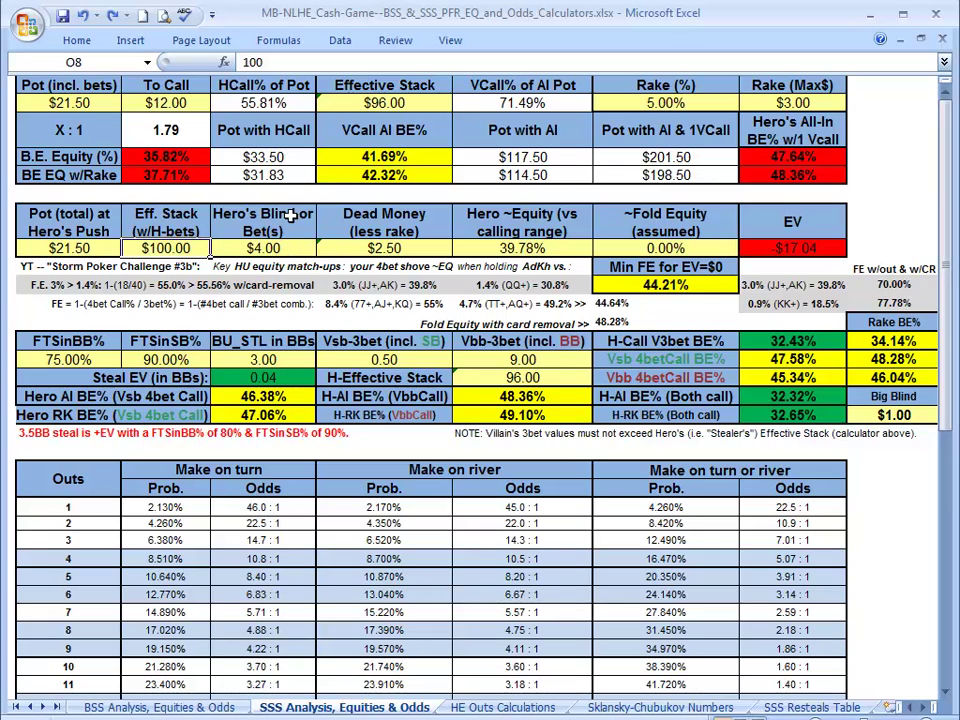
pyautogui.click(275, 248)
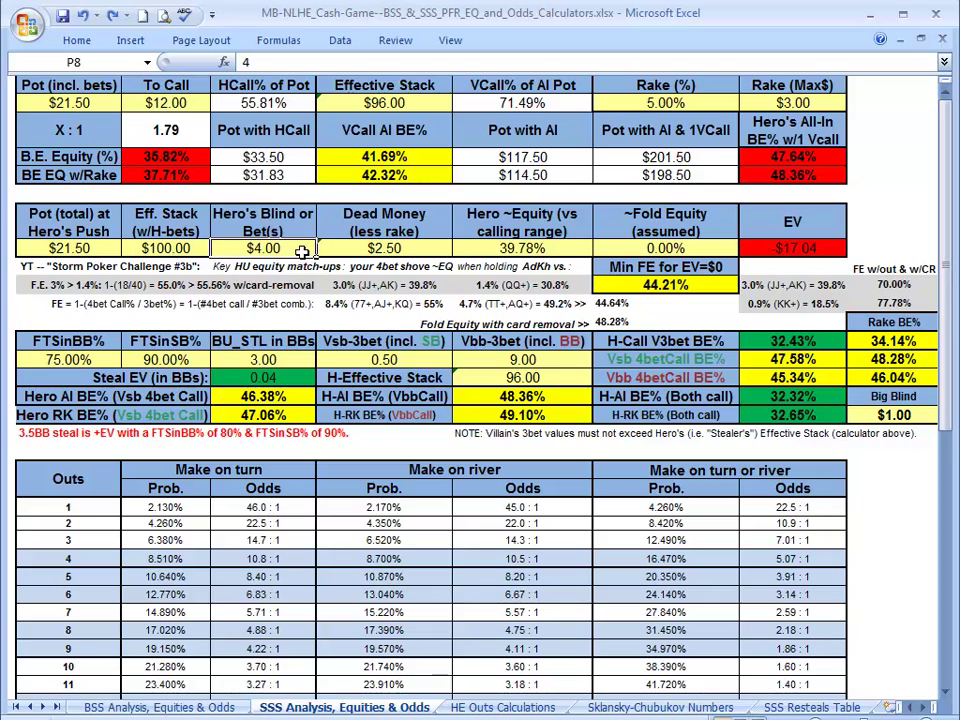
pyautogui.click(420, 248)
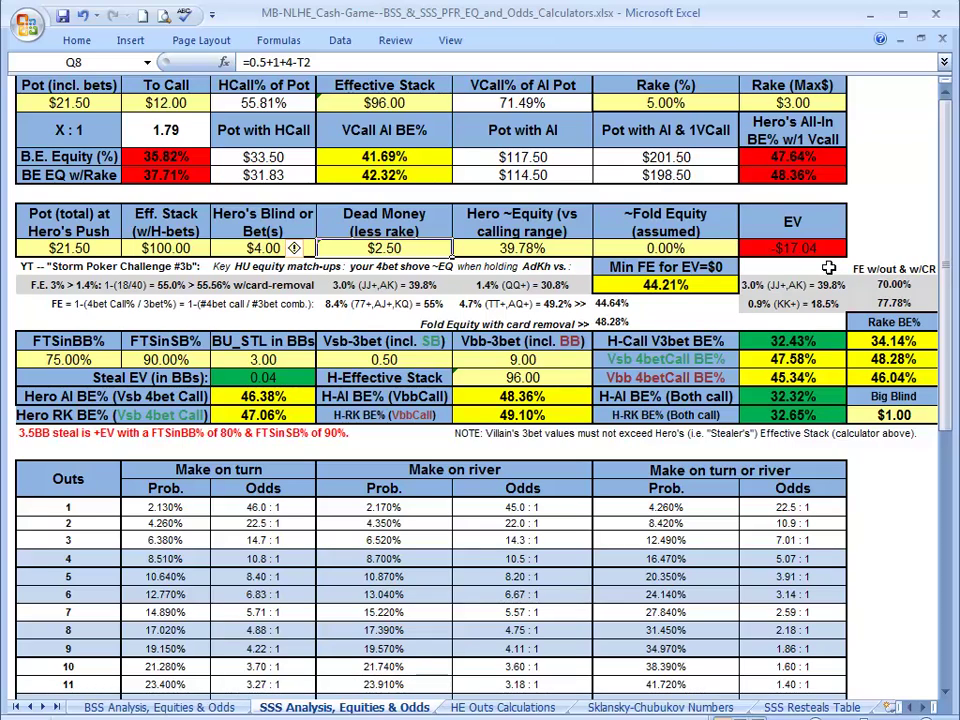
pyautogui.click(100, 105)
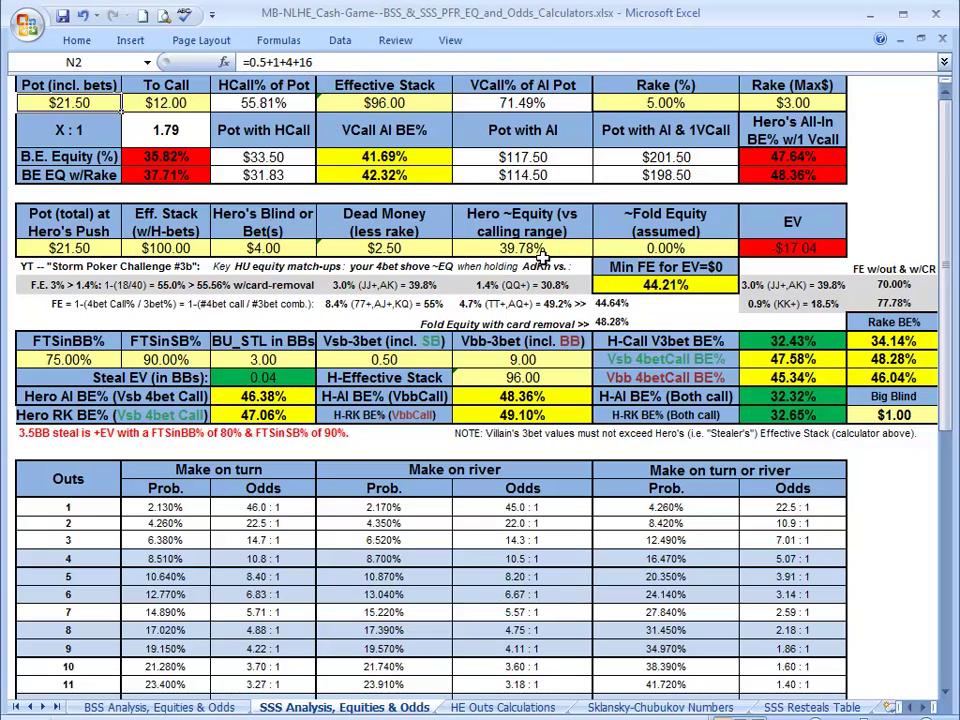
pyautogui.click(462, 247)
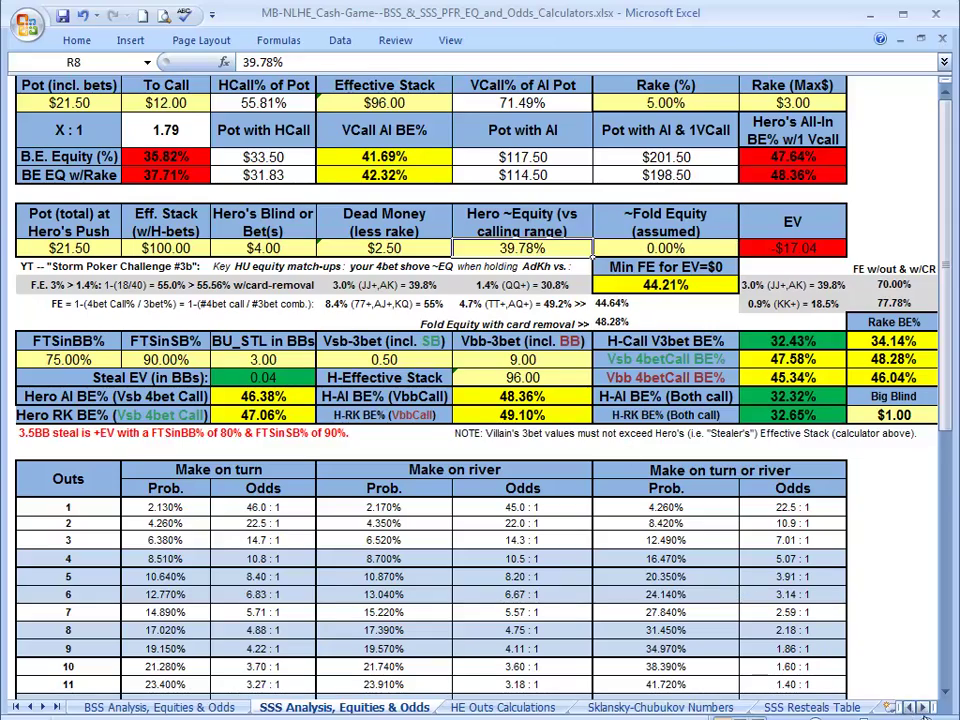
# Step: Check AKo's equity against JJ+, AK in the equity table and highlight the TT+, AK column
pyautogui.hscroll(-10, 917, 707)
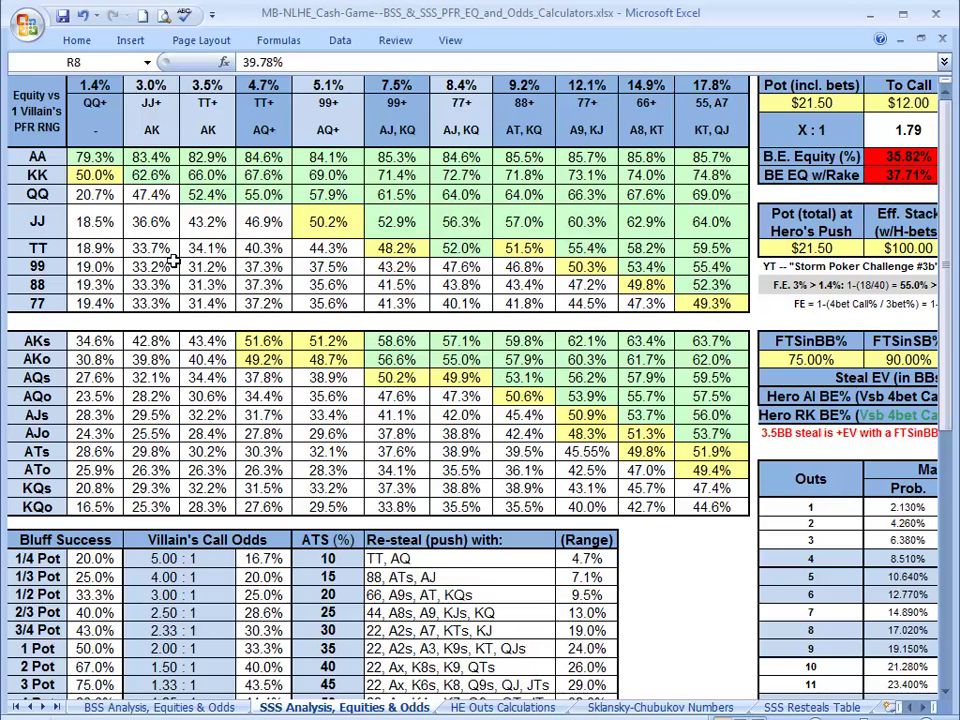
pyautogui.moveTo(143, 90); pyautogui.dragTo(141, 365)
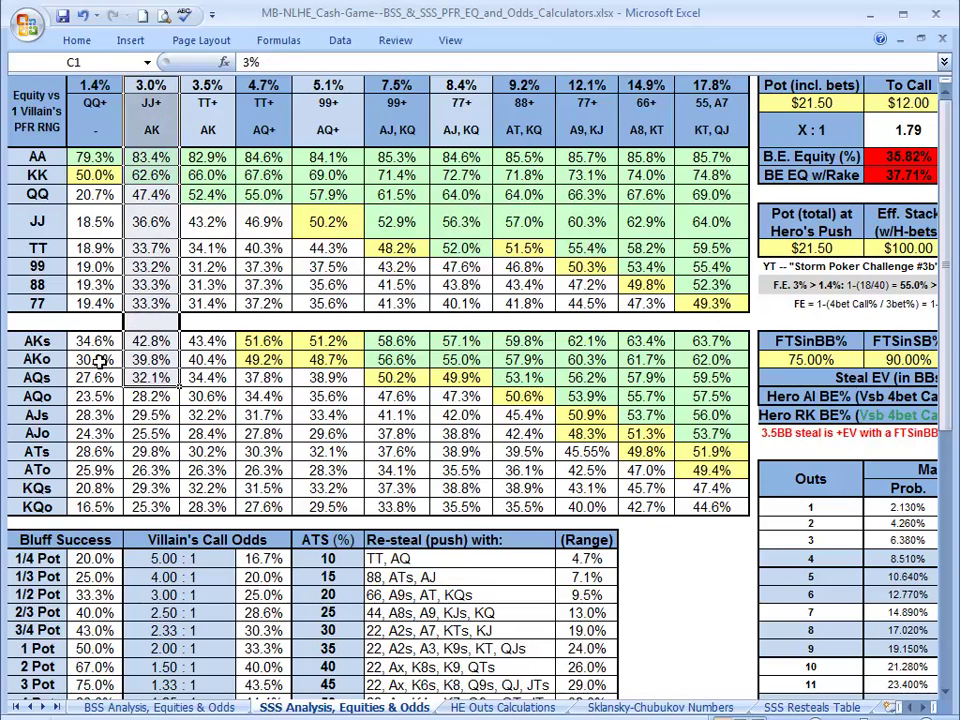
pyautogui.click(168, 366)
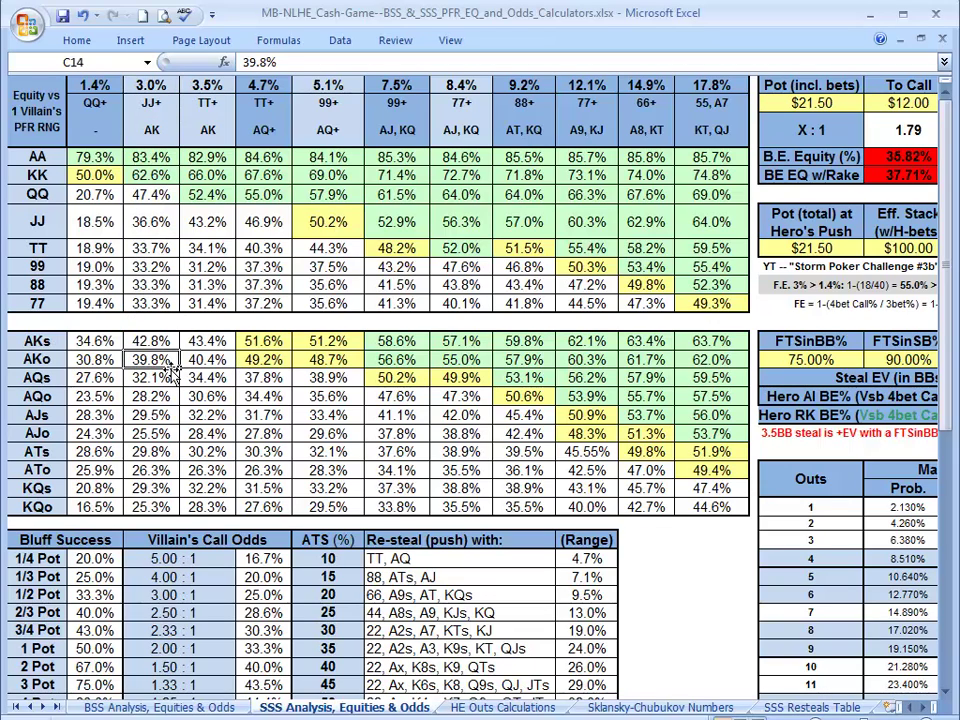
pyautogui.moveTo(203, 92); pyautogui.dragTo(205, 320)
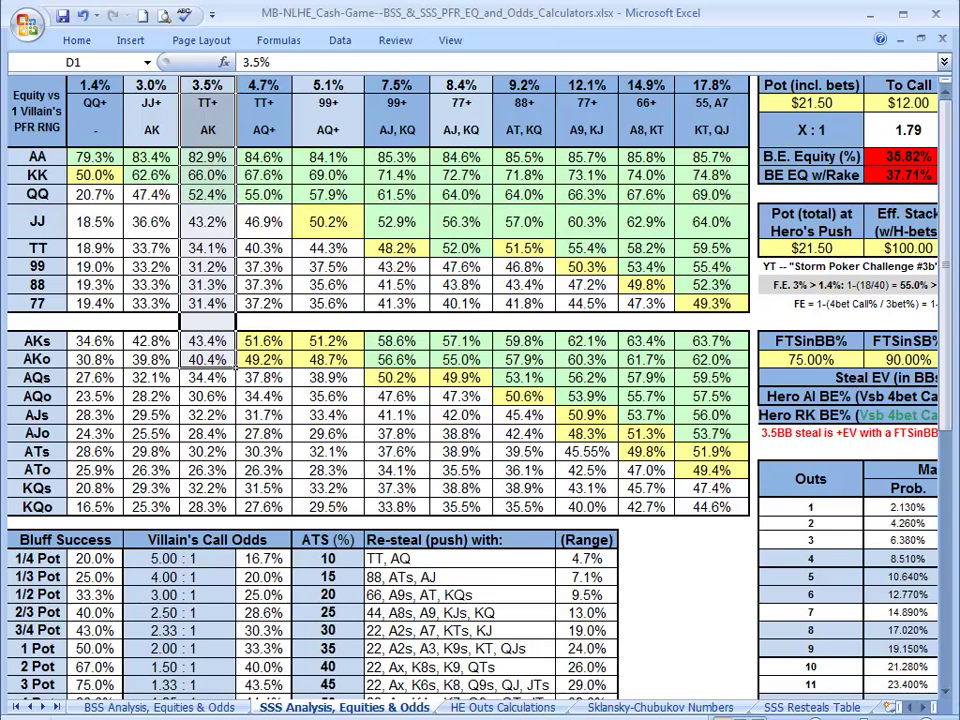
# Step: Browse the equity table on the BSS analysis sheet, and return to AKo's equity against TT+, AK on the SSS sheet
pyautogui.click(170, 707)
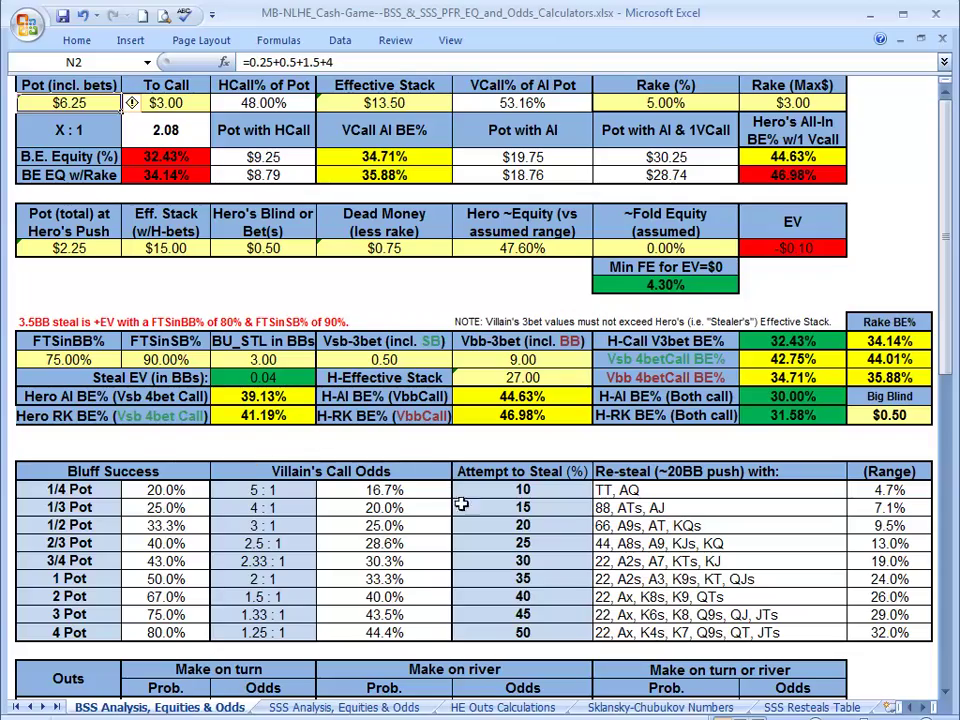
pyautogui.hscroll(-8, 687, 530)
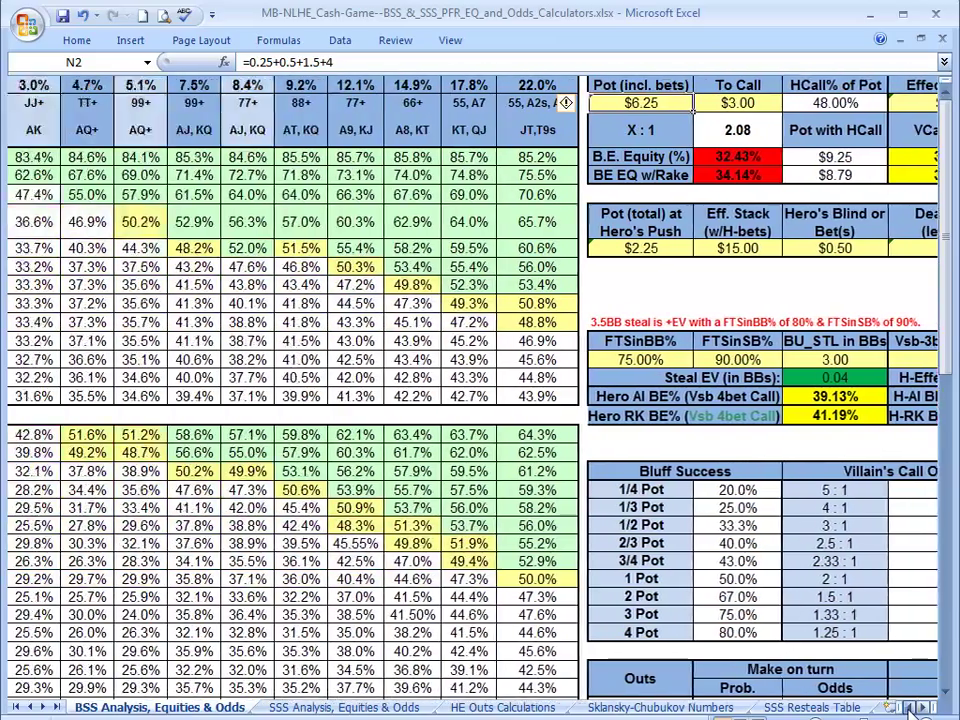
pyautogui.scroll(-5, 186, 517)
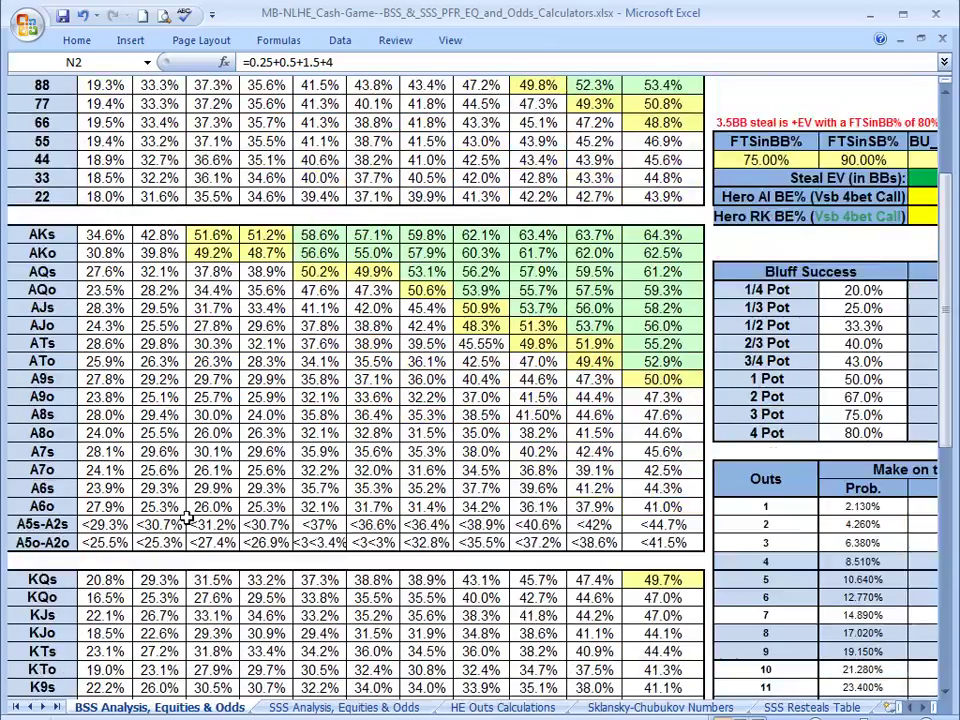
pyautogui.scroll(5, 186, 517)
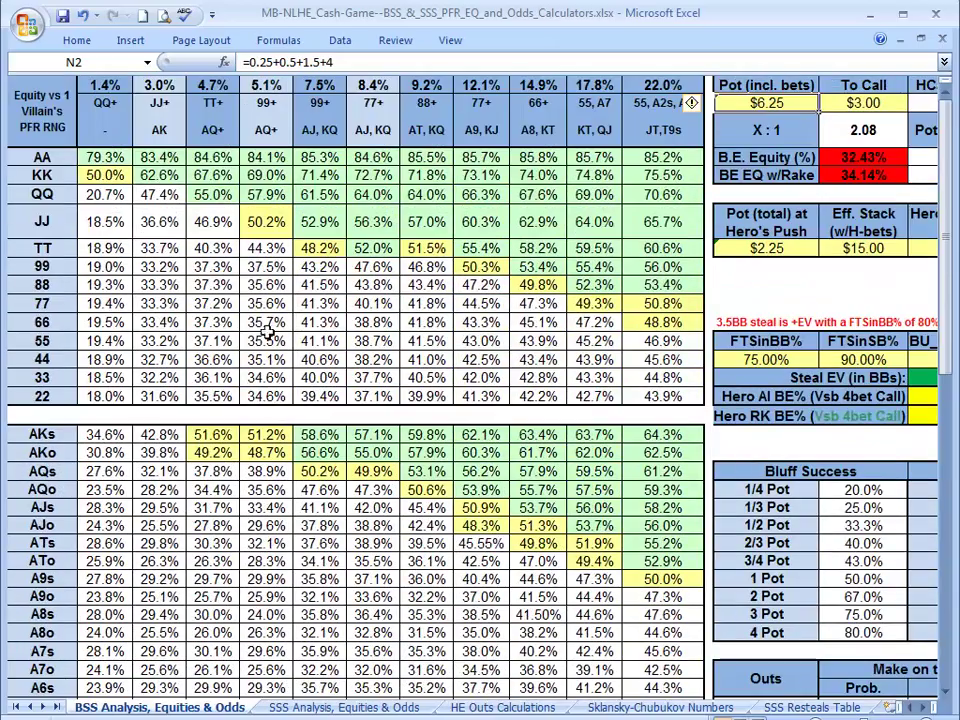
pyautogui.click(340, 706)
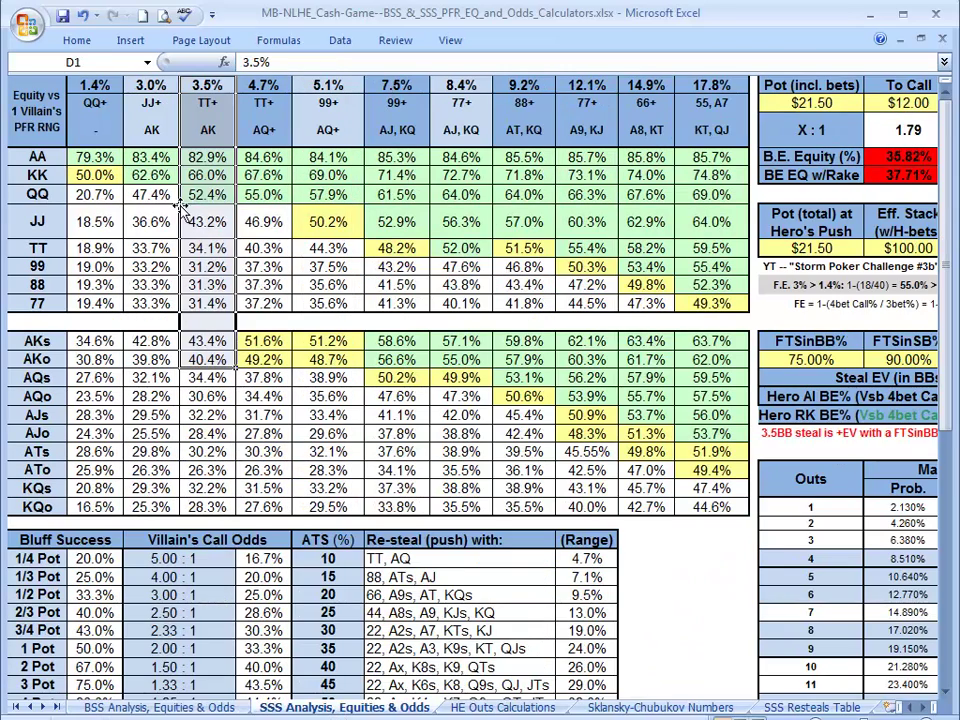
pyautogui.click(208, 359)
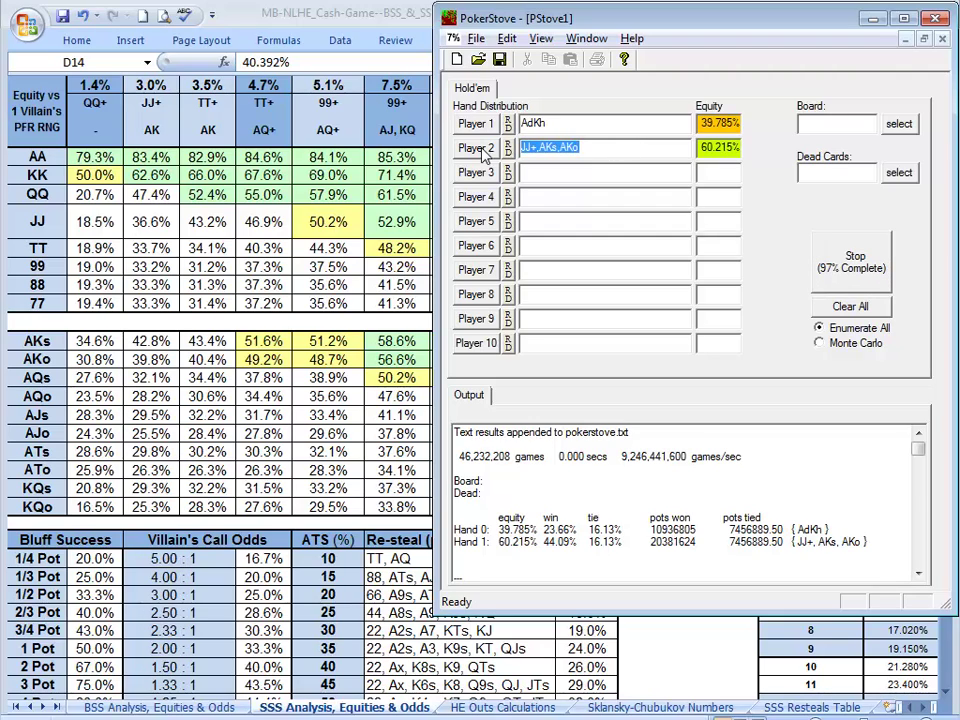
# Step: In PokerStove, redefine Player 2's preflop range as JJ+, AKs and AKo
pyautogui.write('99+,AKs')
pyautogui.press('Tab')
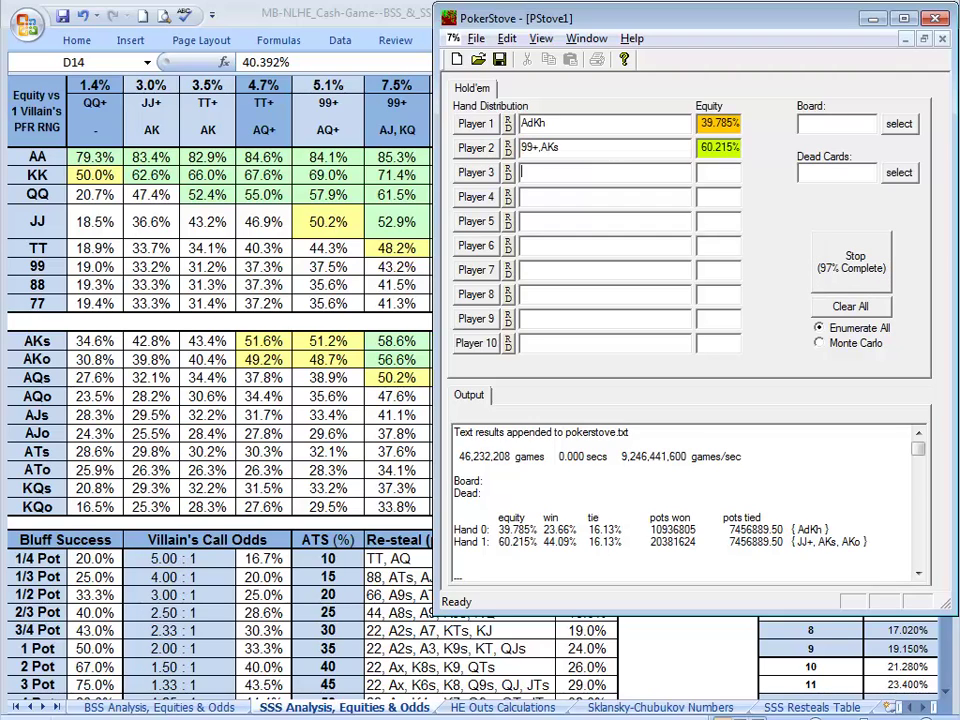
pyautogui.click(508, 143)
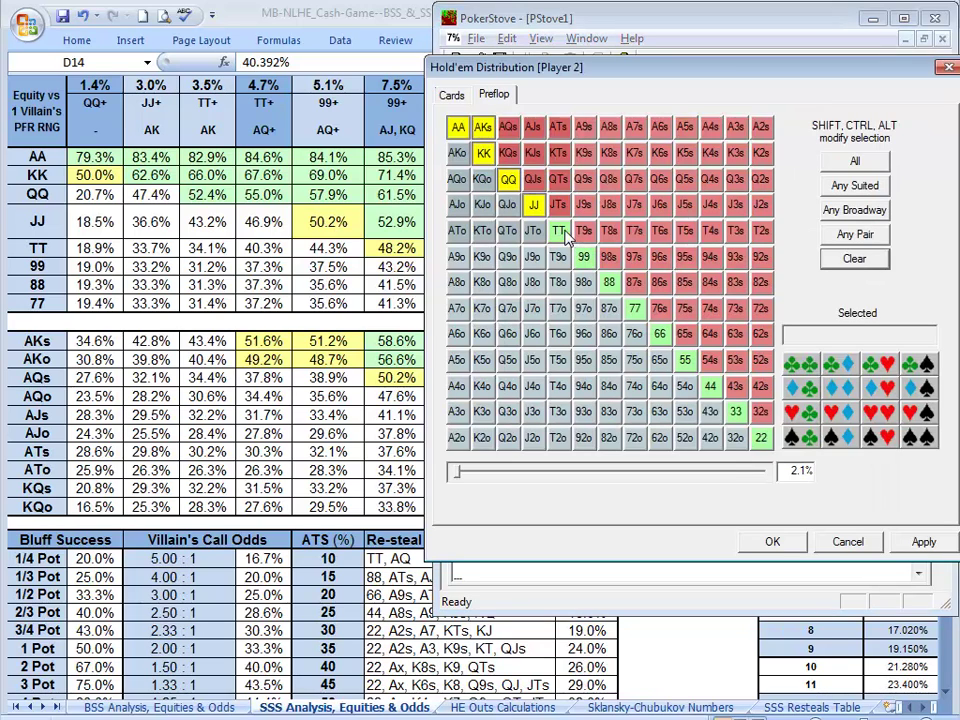
pyautogui.click(457, 154)
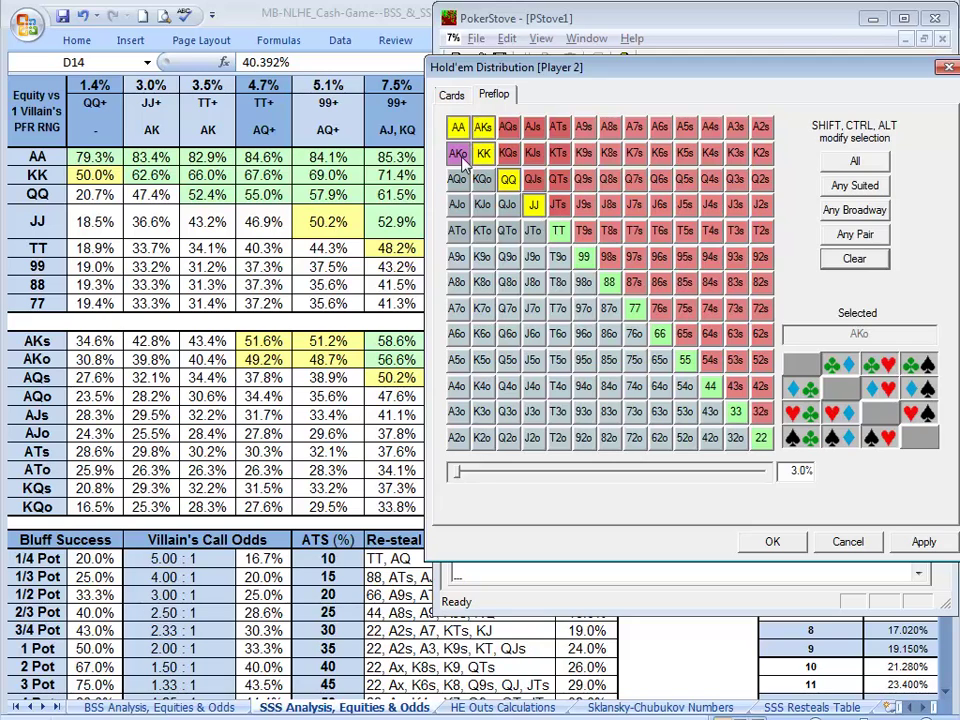
pyautogui.click(770, 541)
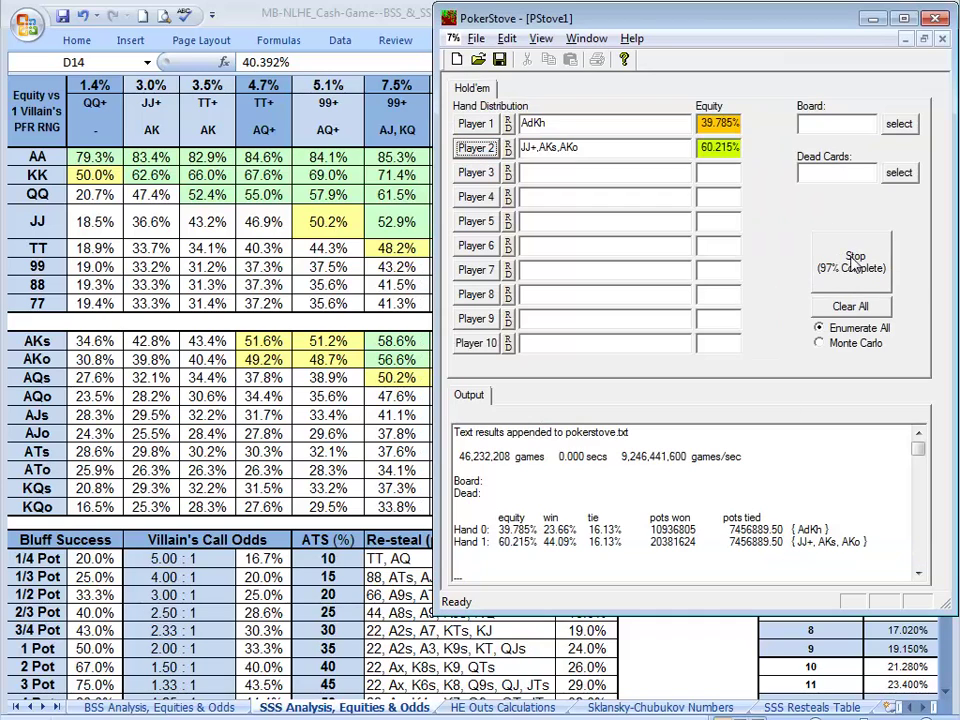
# Step: Evaluate AdKh against Player 2's range in PokerStove, and switch back to the push EV calculator in Excel
pyautogui.press('Return')
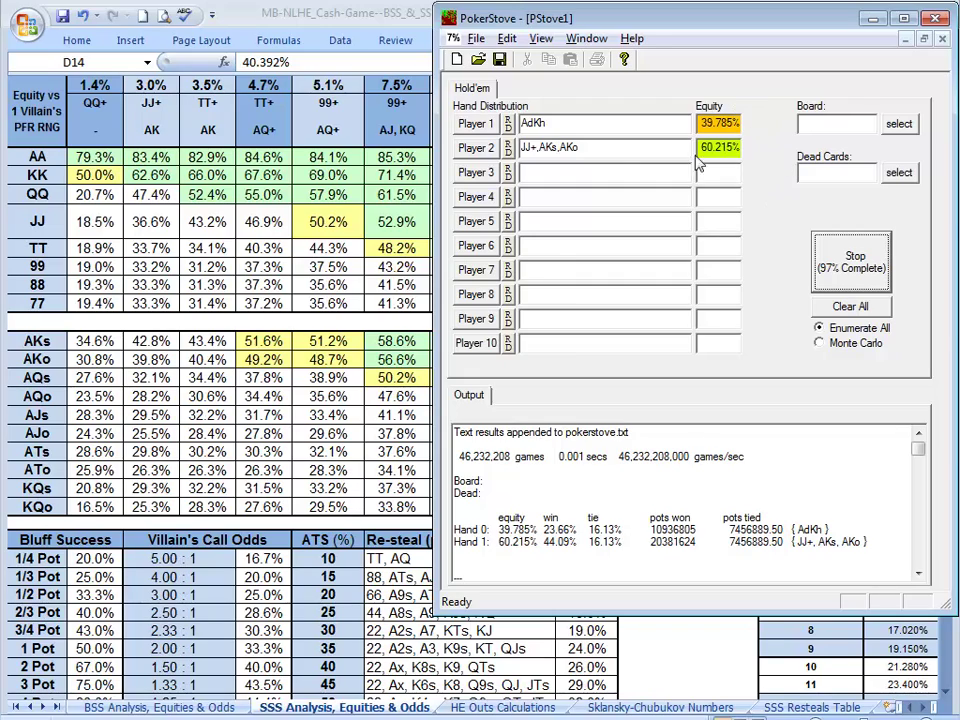
pyautogui.click(924, 708)
pyautogui.hscroll(12, 924, 708)
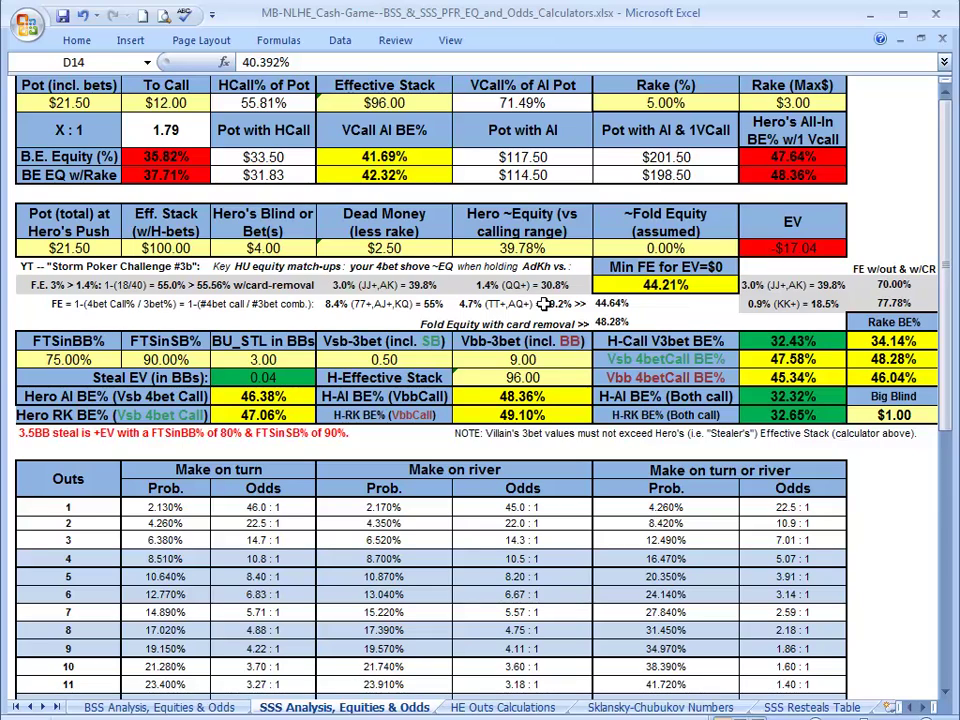
# Step: In the push EV calculator, set hero's equity to 30.8% and the assumed fold equity to 55.56%
pyautogui.click(493, 248)
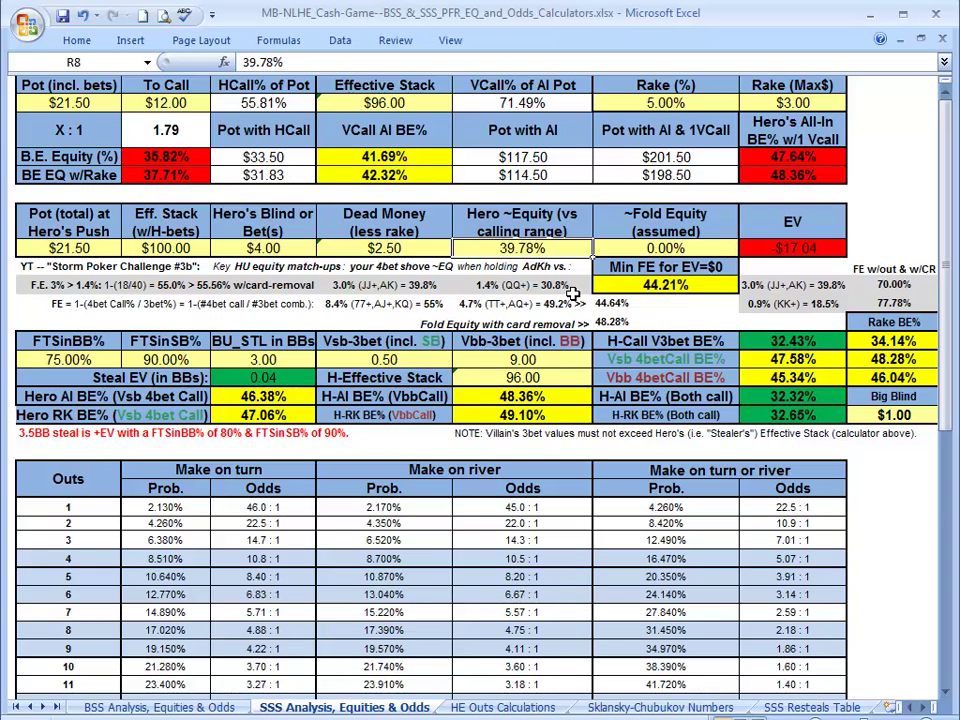
pyautogui.write('30.')
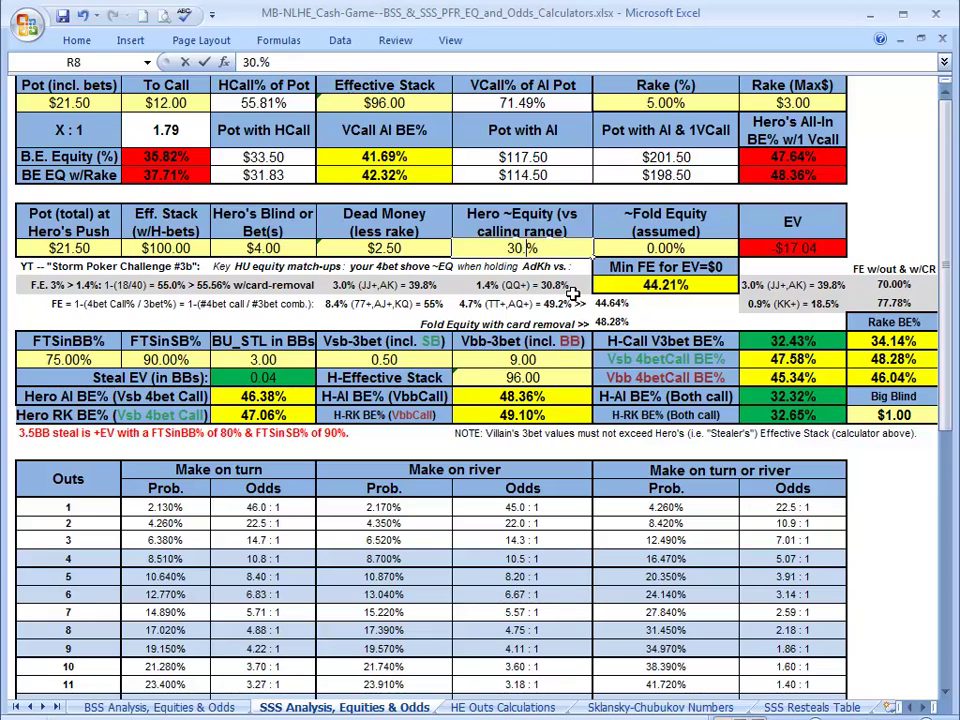
pyautogui.write('8')
pyautogui.press('Tab')
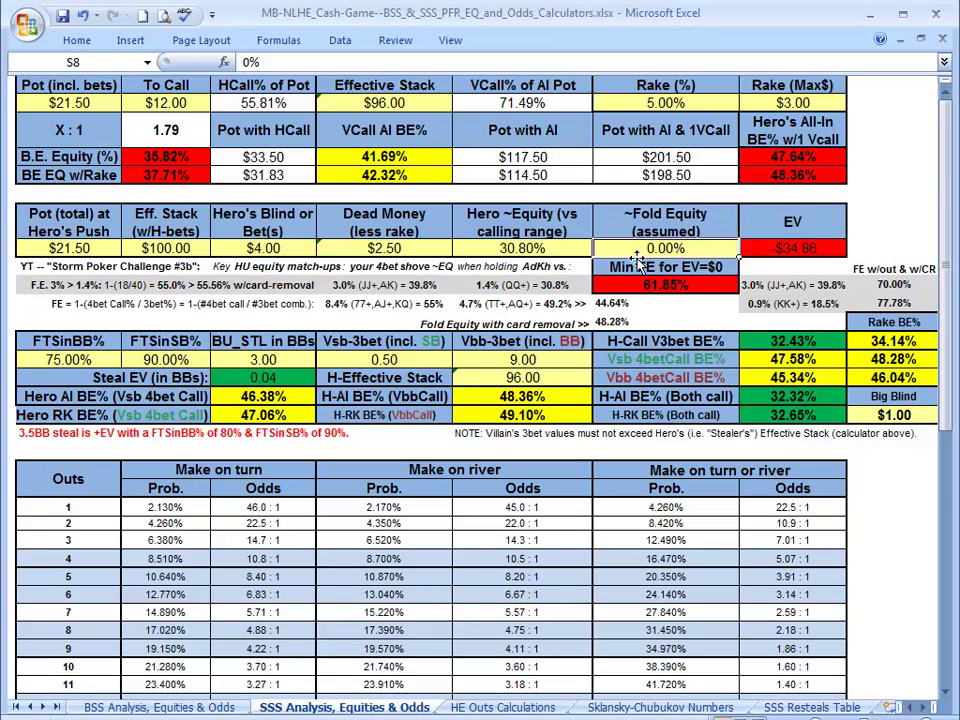
pyautogui.write('55.56')
pyautogui.press('Return')
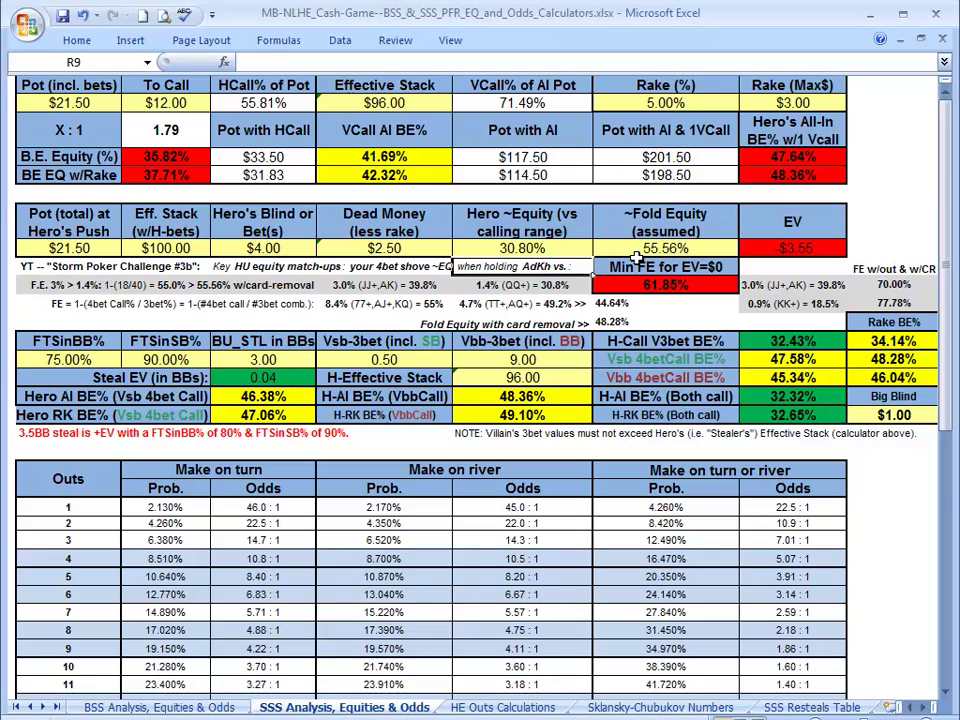
pyautogui.press('Up')
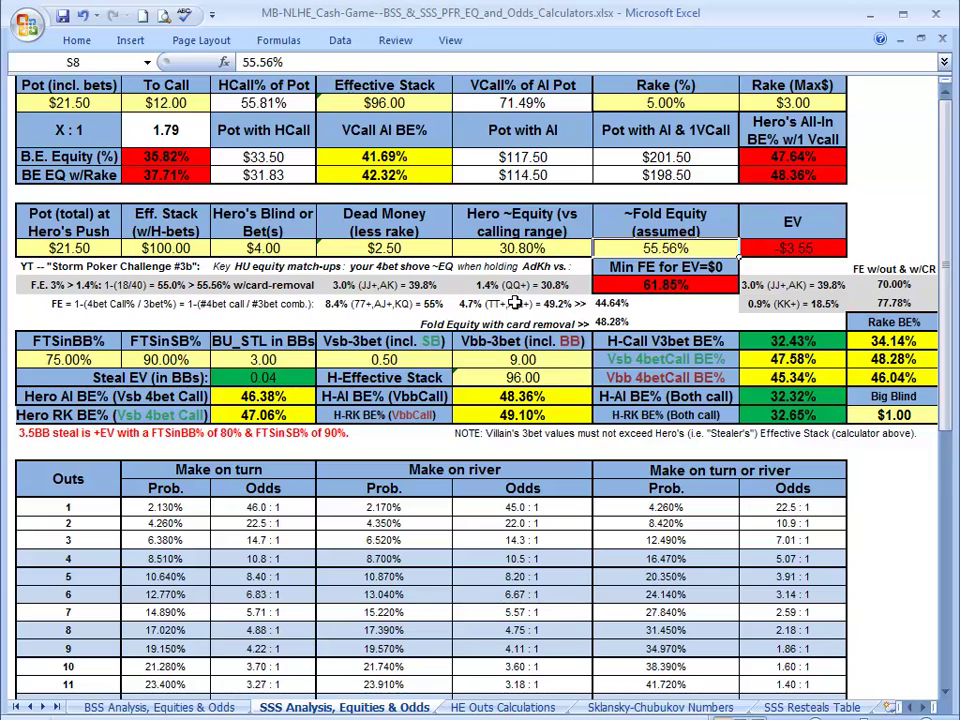
# Step: Inspect the pot, to-call and effective stack inputs, the fold equity formula note and the equity note for 77+, AJ+, KQ
pyautogui.click(195, 103)
pyautogui.click(75, 103)
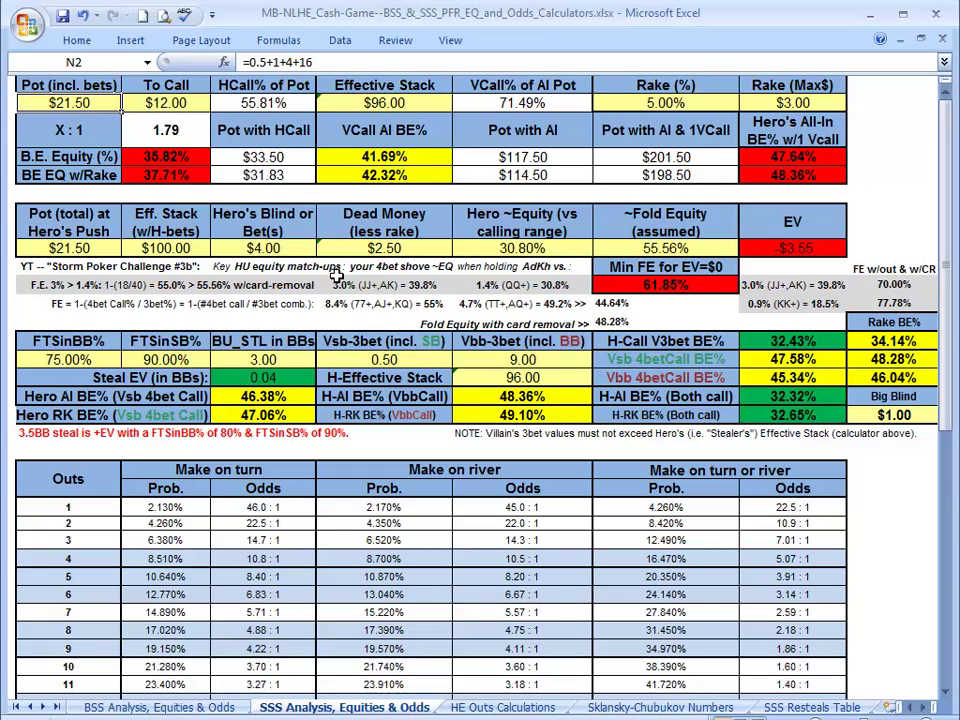
pyautogui.click(411, 104)
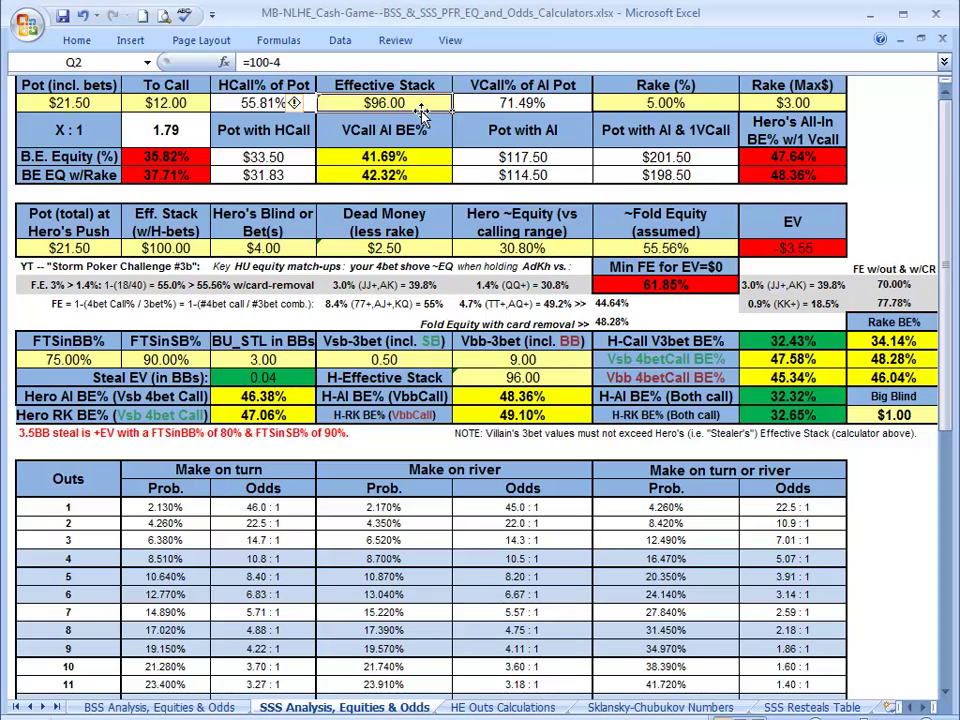
pyautogui.click(158, 104)
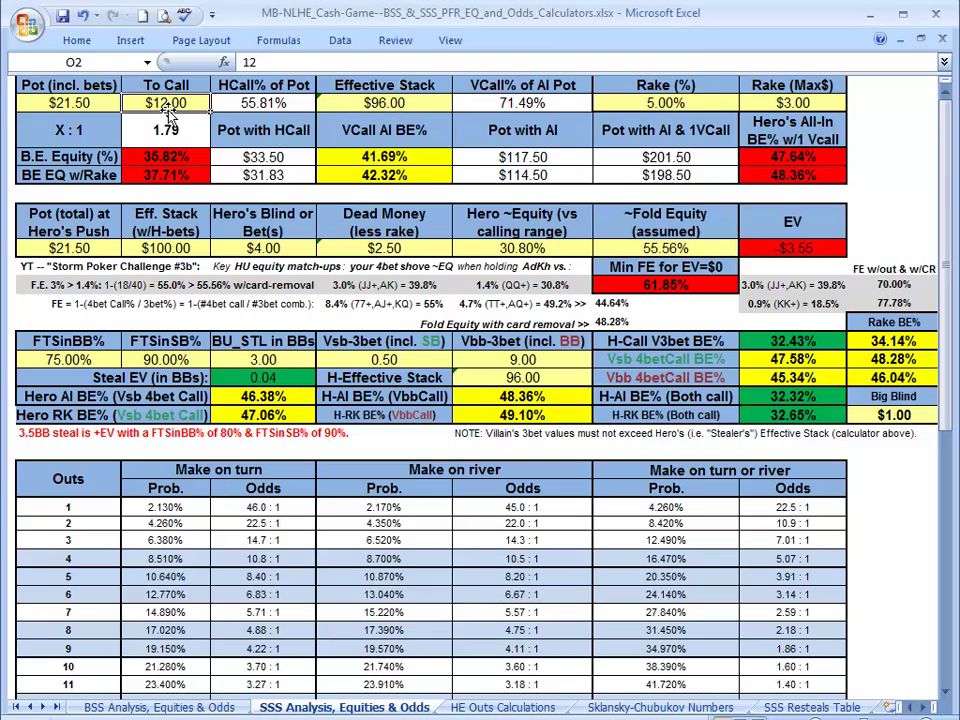
pyautogui.click(74, 104)
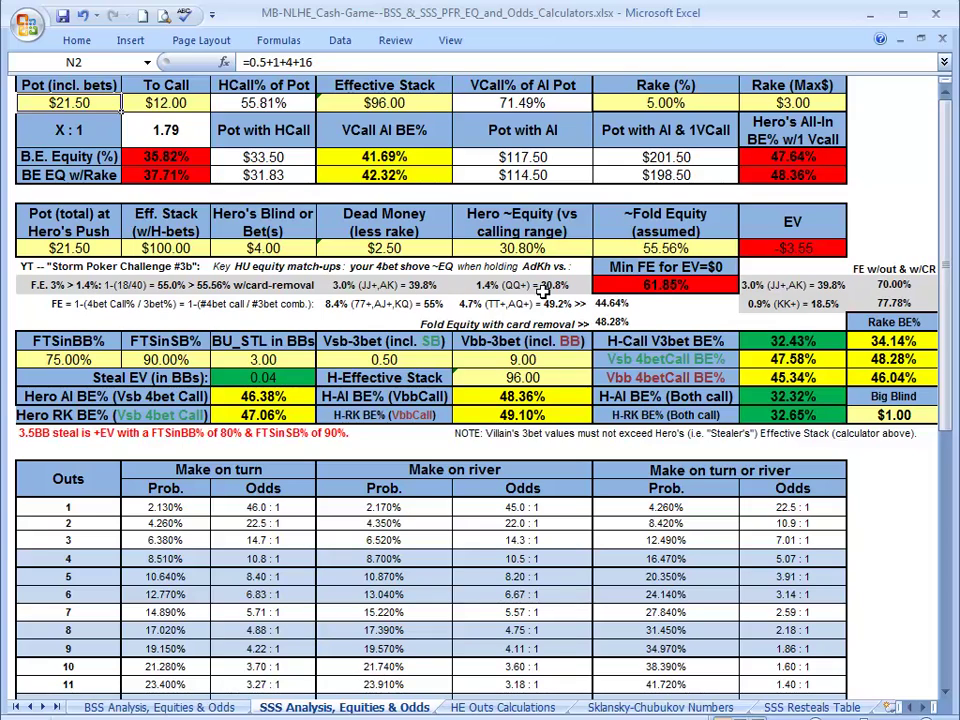
pyautogui.moveTo(95, 308)
pyautogui.mouseDown()
pyautogui.moveTo(480, 313)
pyautogui.moveTo(277, 318)
pyautogui.moveTo(113, 308)
pyautogui.mouseUp()
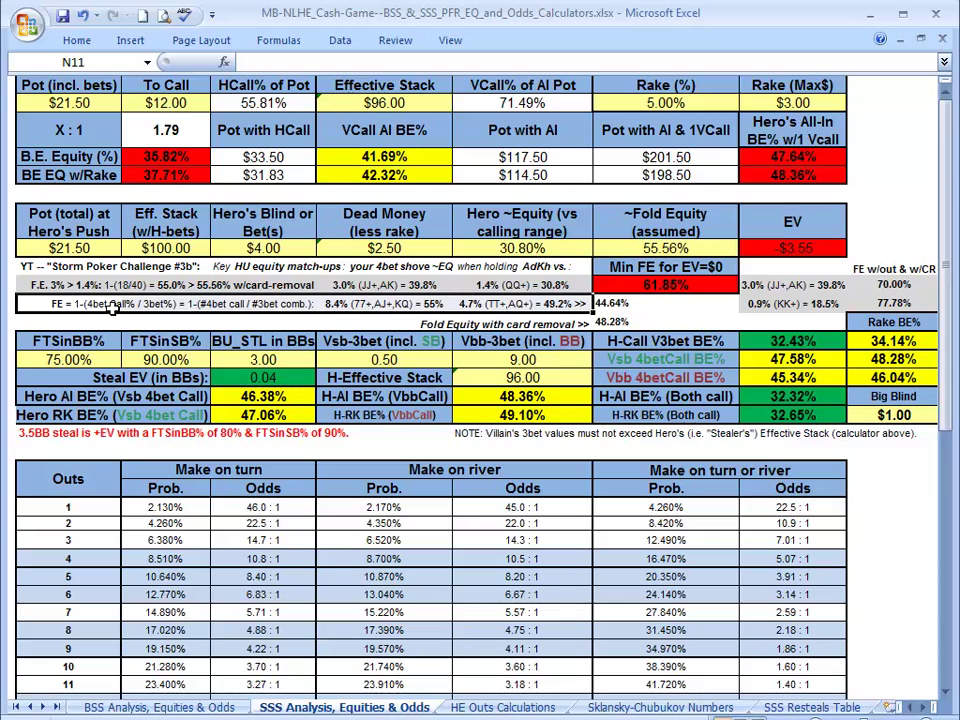
pyautogui.click(372, 306)
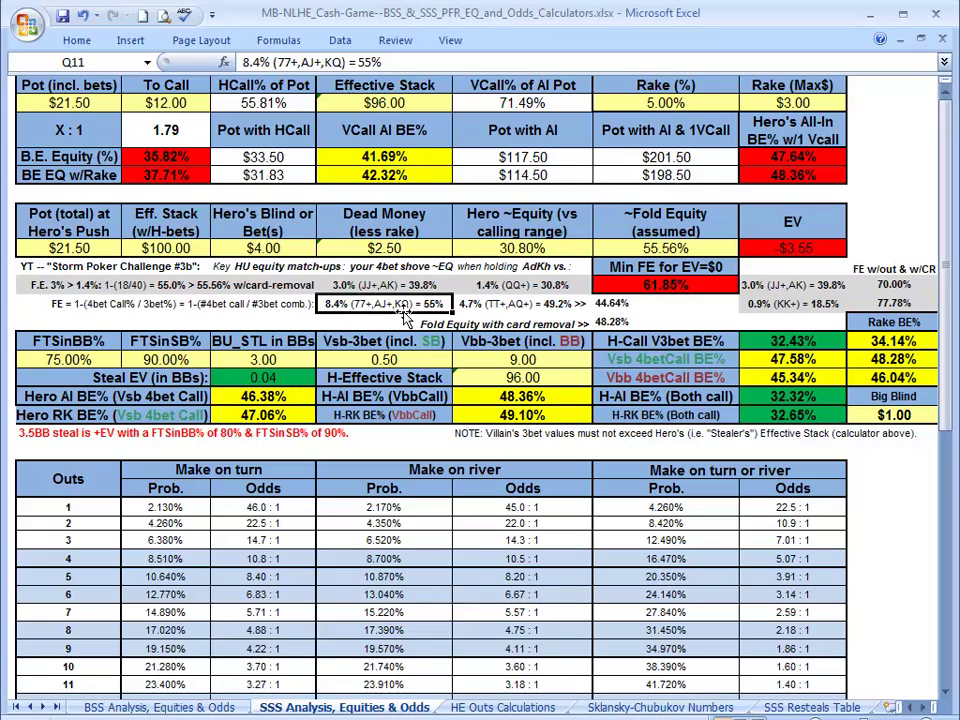
# Step: Test the push EV with 55% hero equity and 0% fold equity, and with 49.2% hero equity and 44.64% fold equity
pyautogui.click(522, 248)
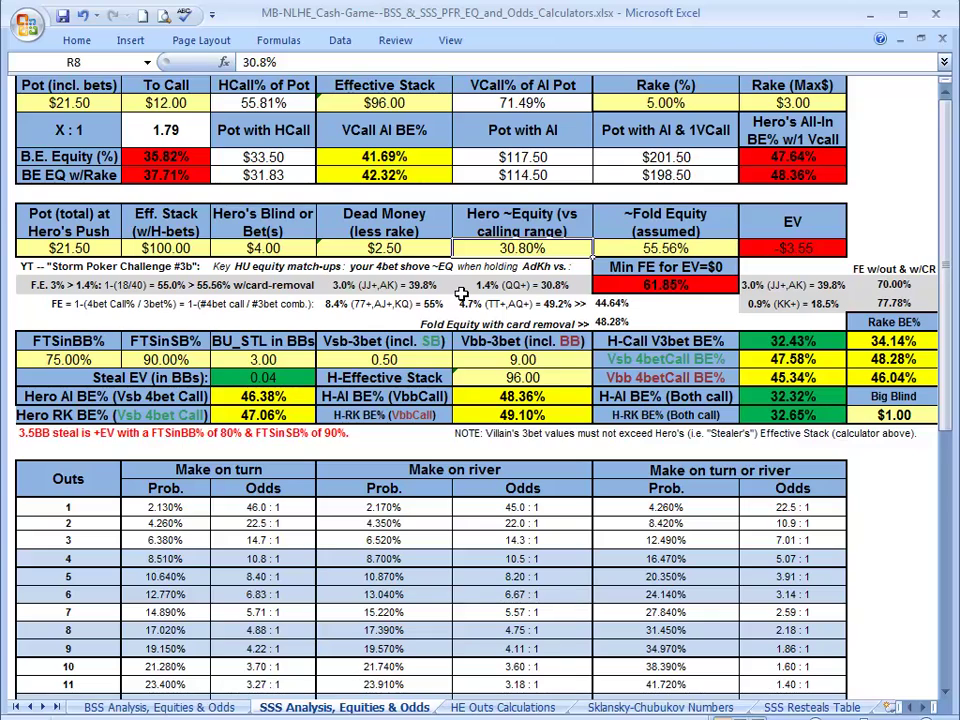
pyautogui.write('55%')
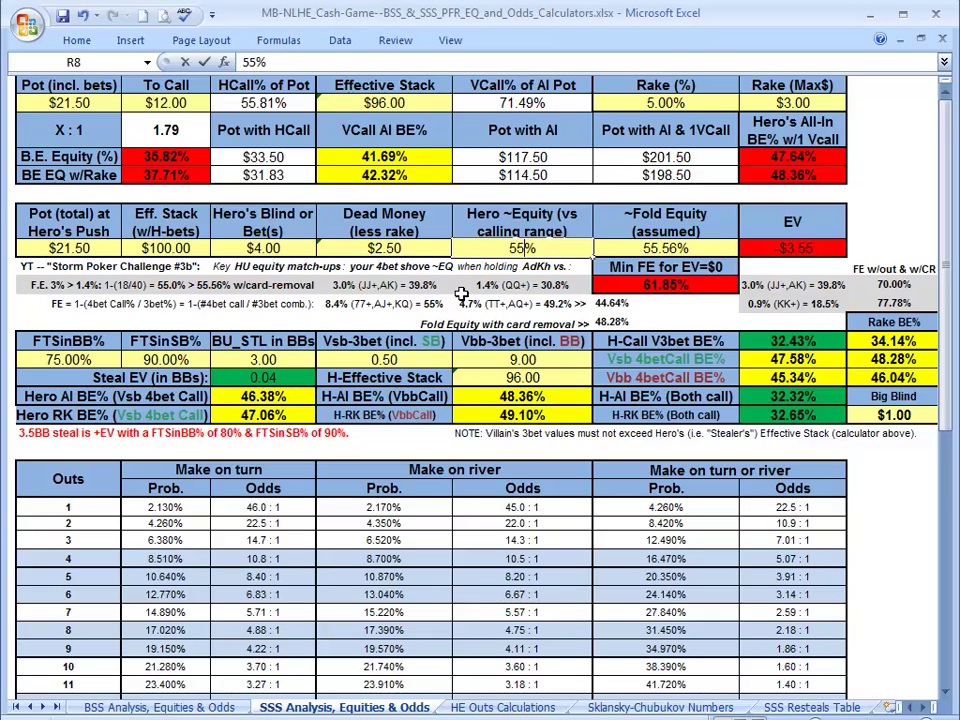
pyautogui.press('Return')
pyautogui.write('0')
pyautogui.hotkey('shift', 'Return')
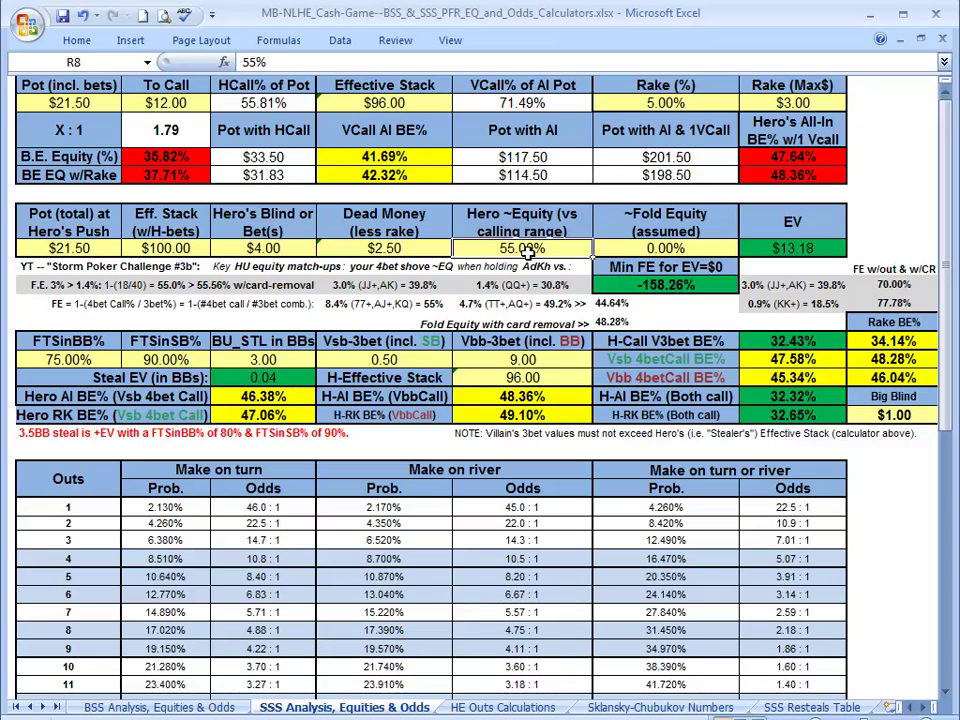
pyautogui.write('49.2')
pyautogui.press('Return')
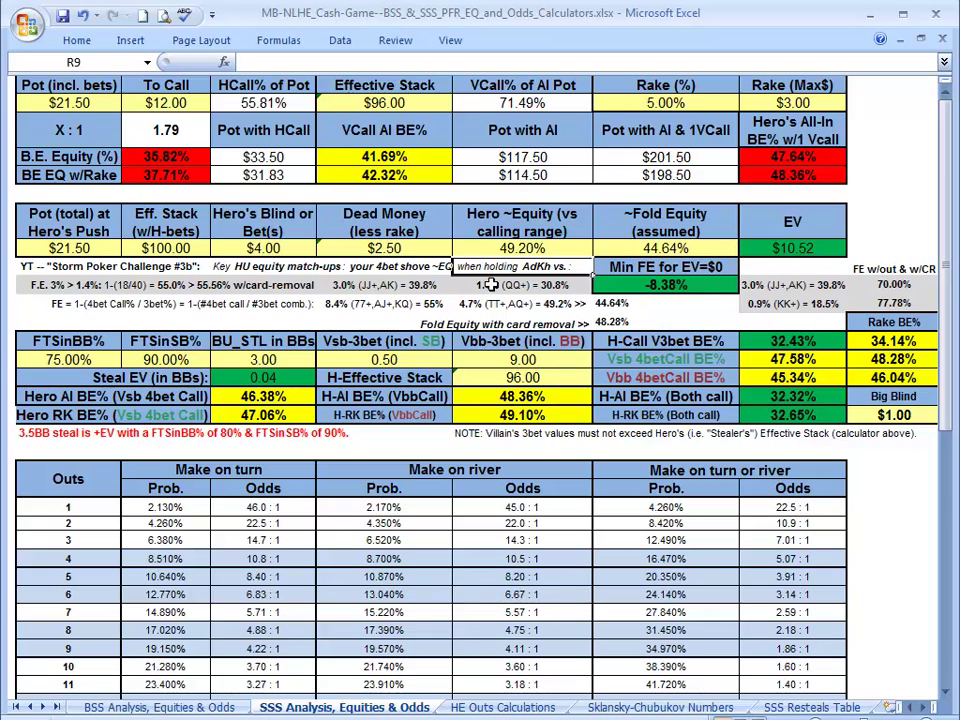
# Step: Set hero's equity against the calling range to 39.8% and the assumed fold equity to 0%
pyautogui.click(478, 248)
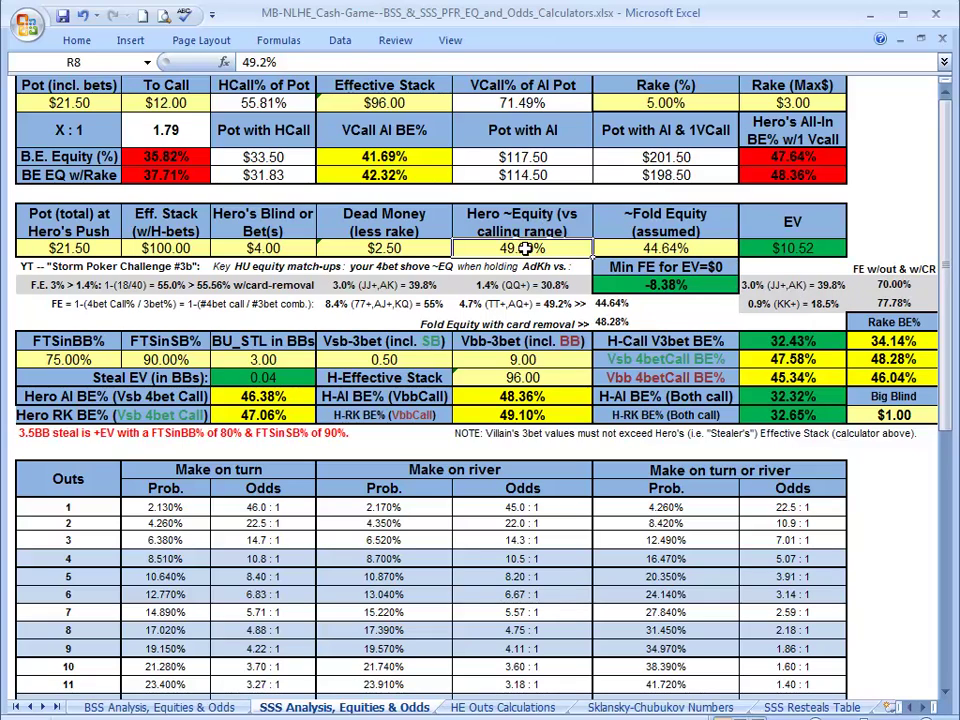
pyautogui.write('39.8')
pyautogui.press('Tab')
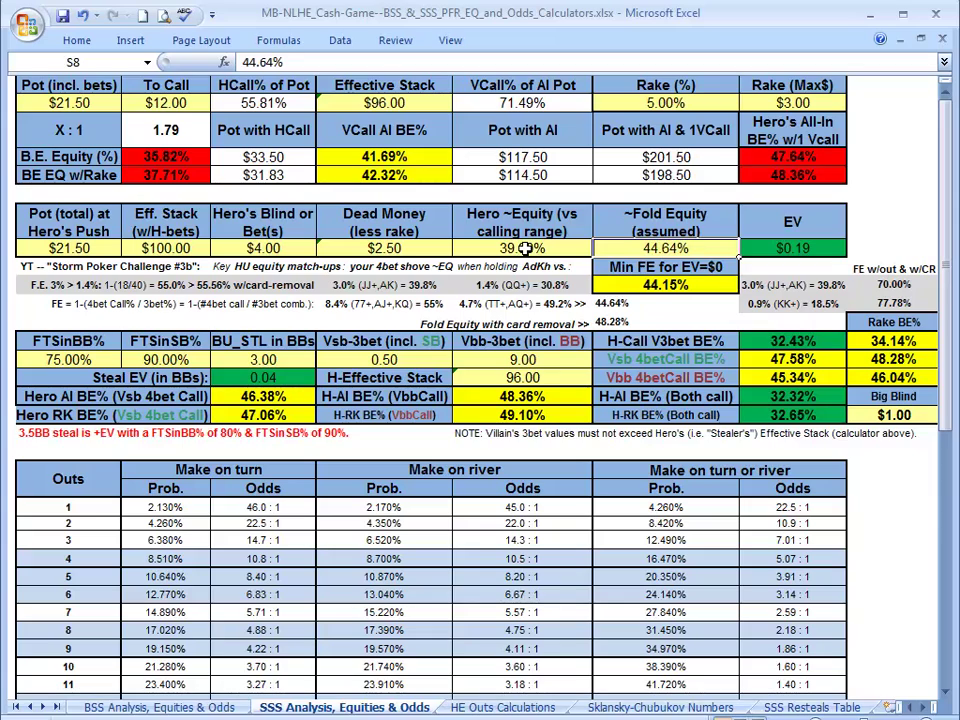
pyautogui.write('0')
# Step: Set hero's equity to 18.5% for the KK+ range and the assumed fold equity to 77.78%
pyautogui.click(525, 249)
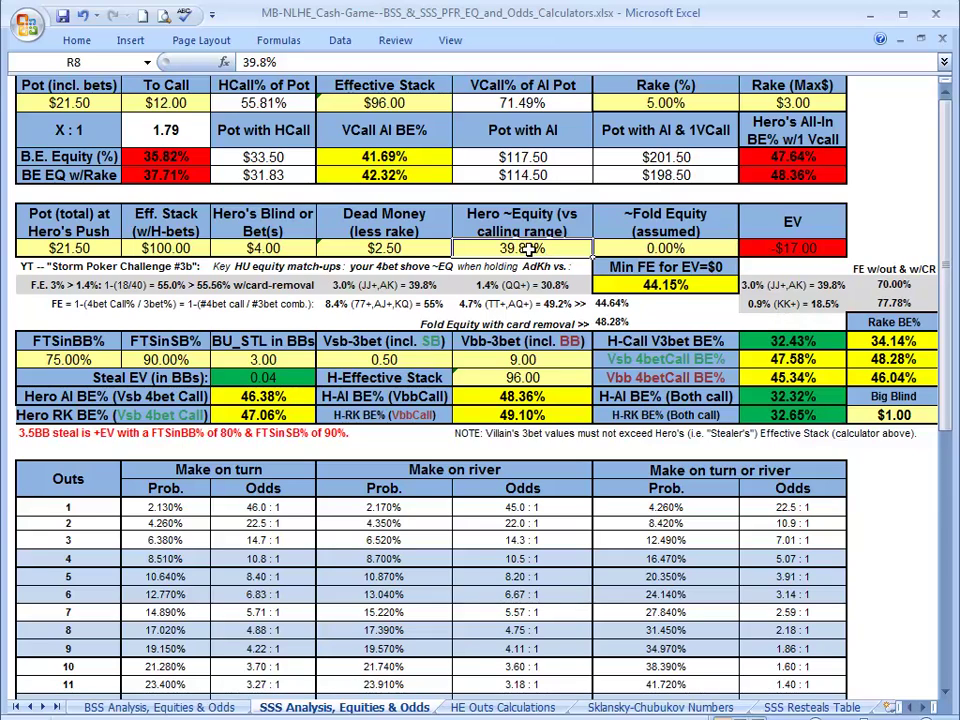
pyautogui.write('18.5')
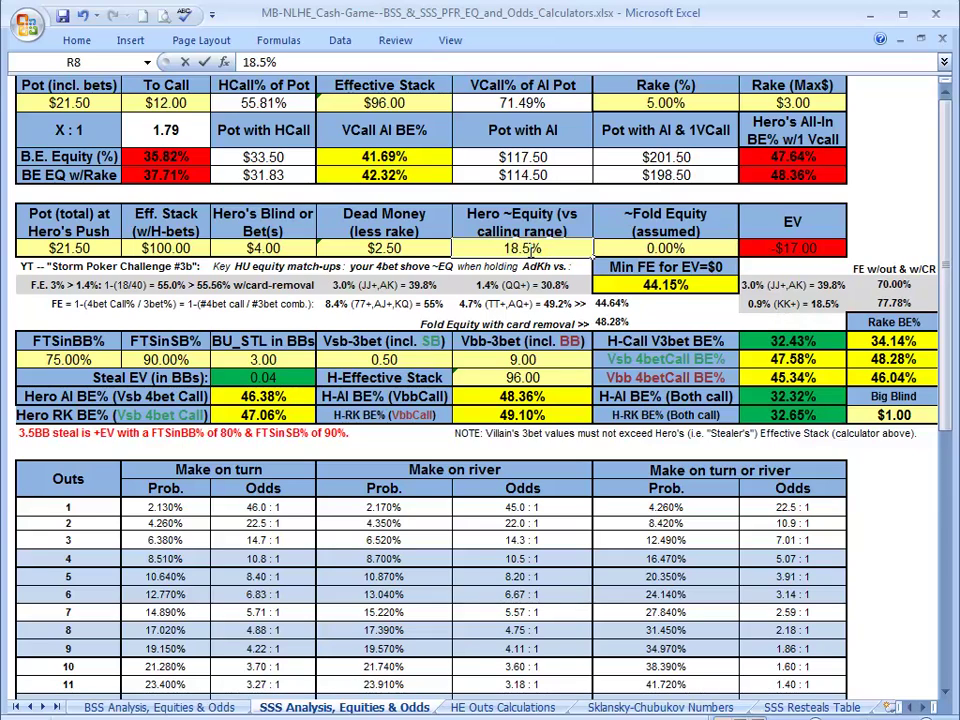
pyautogui.press('Tab')
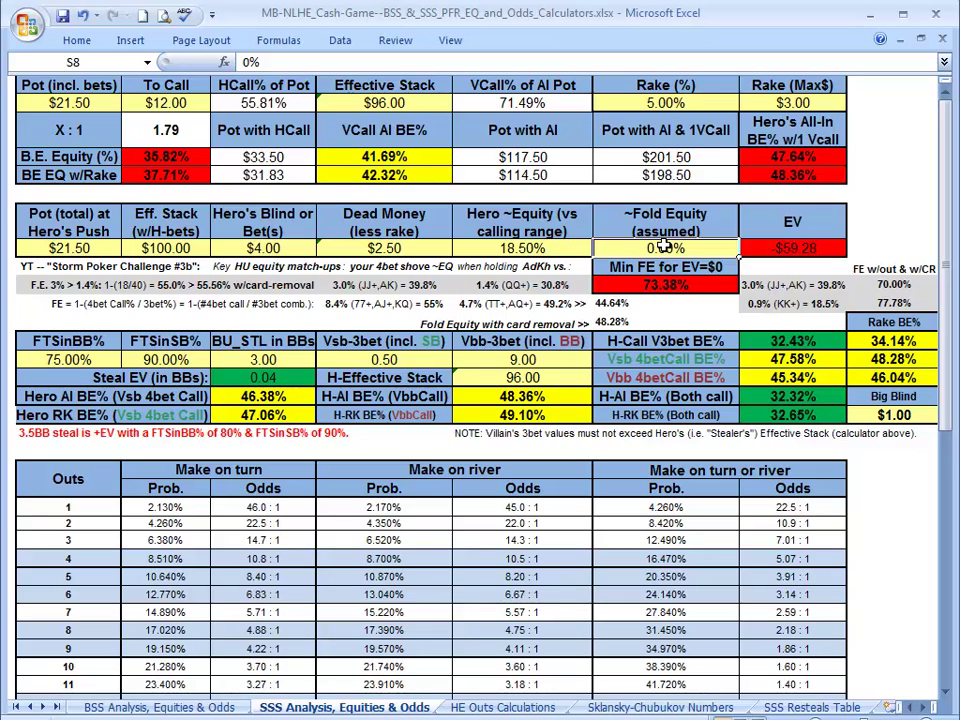
pyautogui.write('77.')
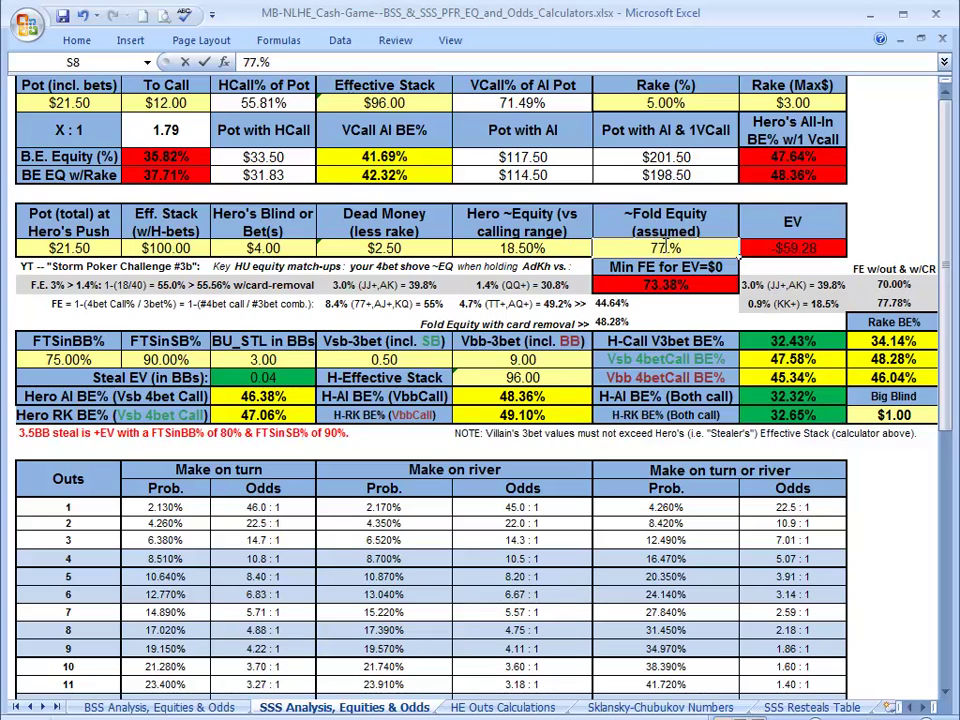
pyautogui.write('78')
pyautogui.press('Left')
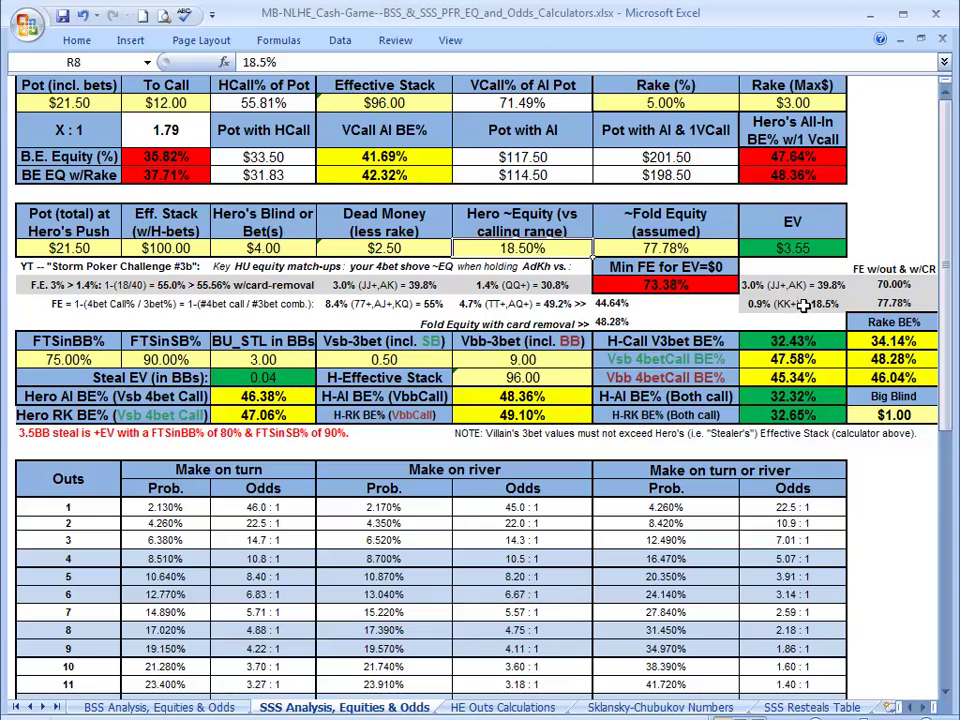
# Step: Set hero's equity to 55% with an assumed fold equity of 44.64%
pyautogui.write('55')
pyautogui.press('Tab')
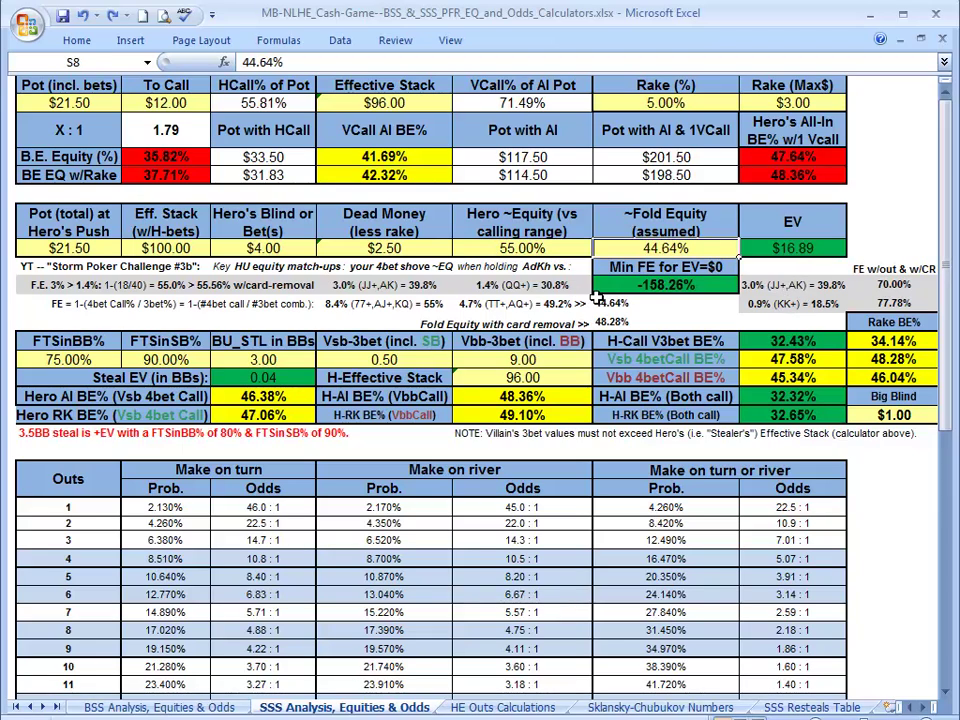
# Step: Change the pot formula in the break-even calculator to =0.5+1+3+9
pyautogui.click(95, 104)
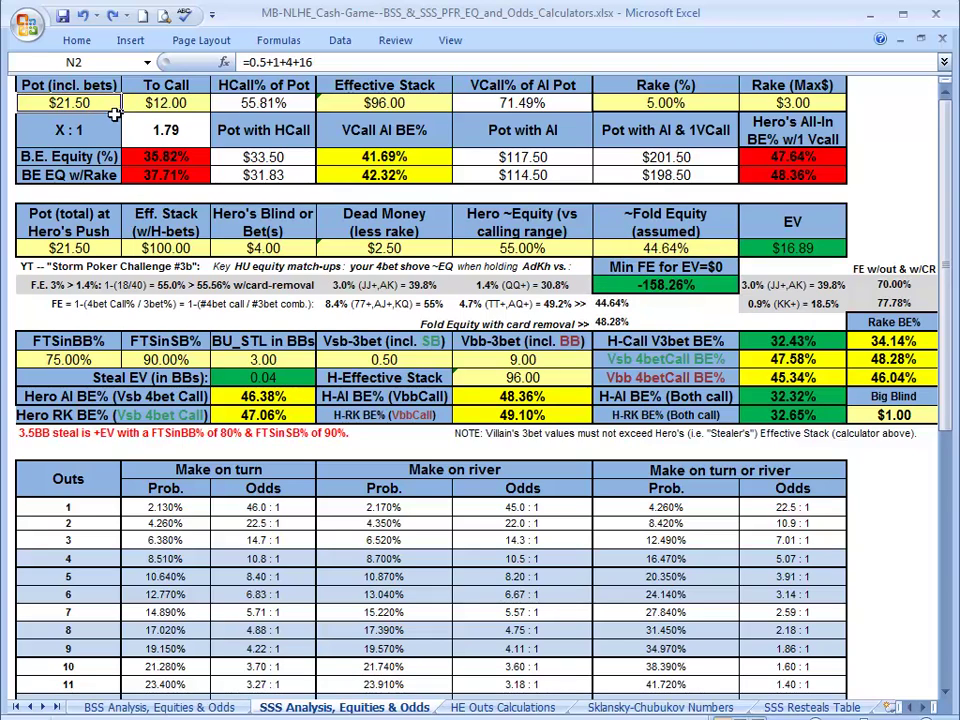
pyautogui.click(288, 62)
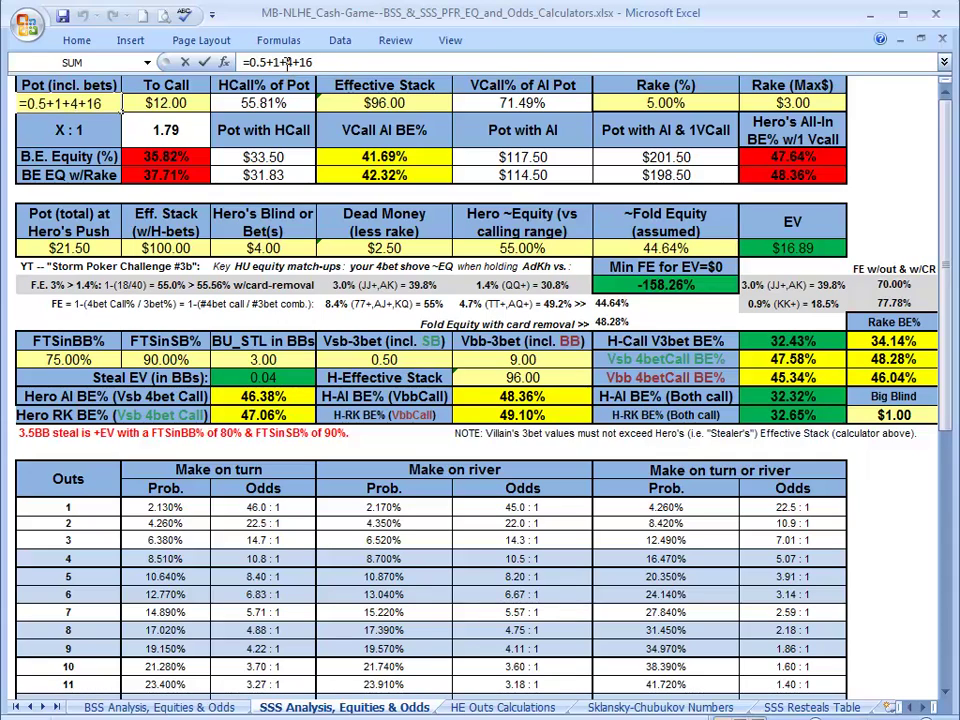
pyautogui.doubleClick(289, 62)
pyautogui.write('3')
pyautogui.press('BackSpace')
pyautogui.press('BackSpace')
pyautogui.write('9')
pyautogui.press('Tab')
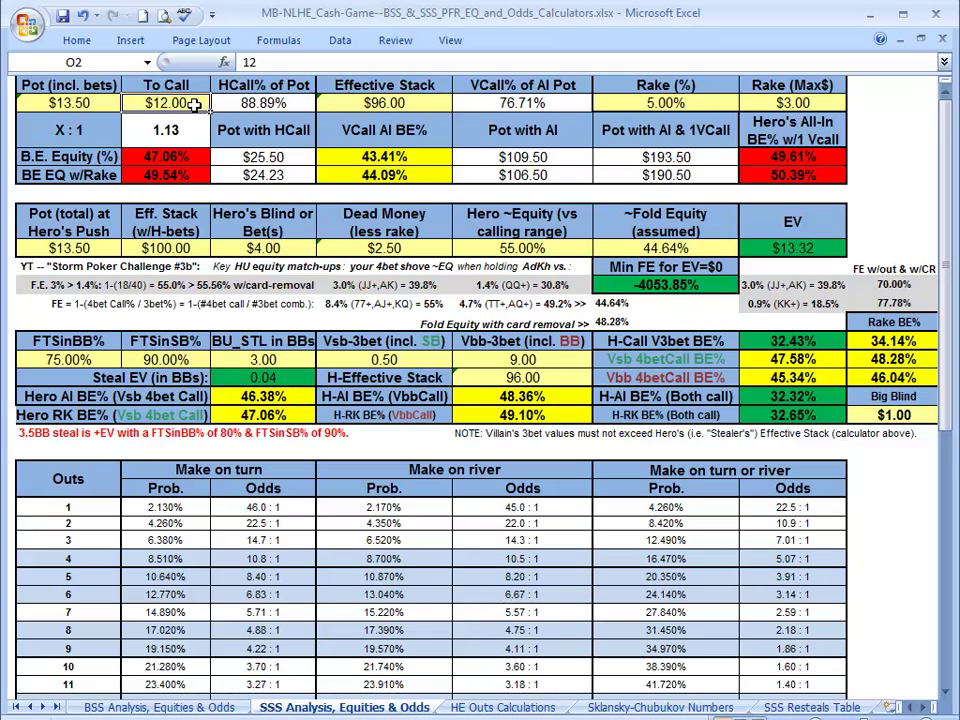
# Step: Set the amount to call to $6 and the effective stack to $97 in the break-even calculator
pyautogui.write('6')
pyautogui.hotkey('shift', 'Tab')
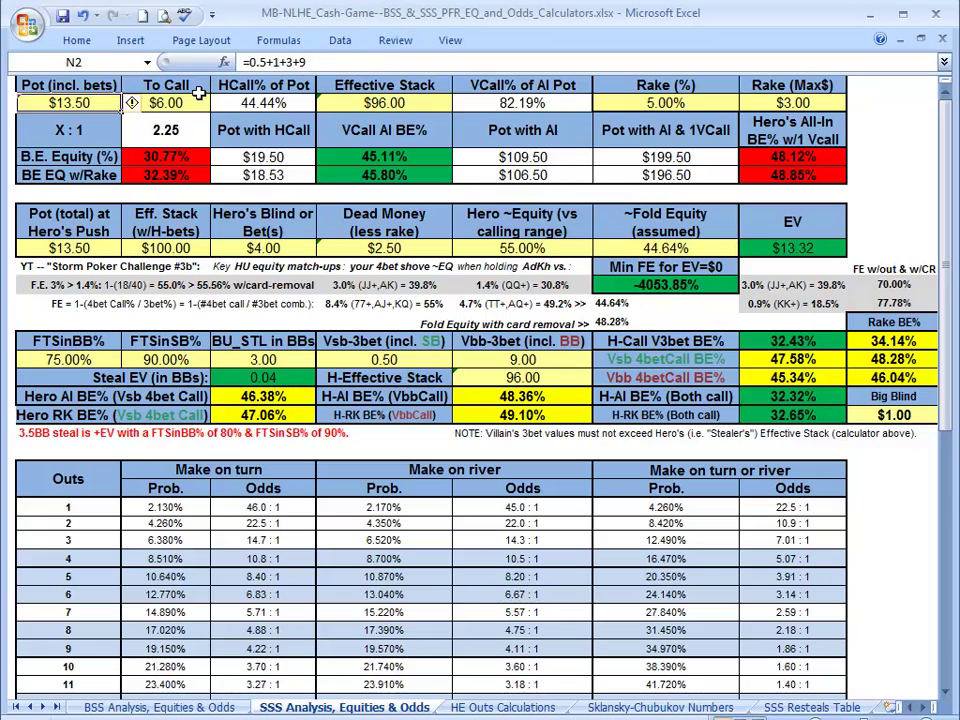
pyautogui.click(150, 100)
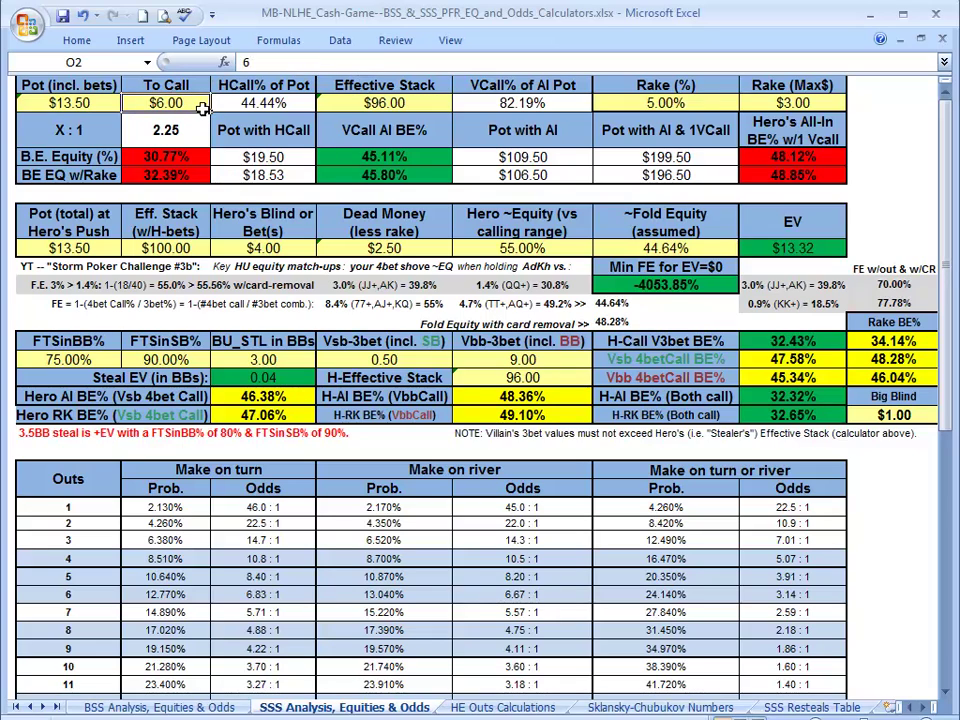
pyautogui.click(415, 102)
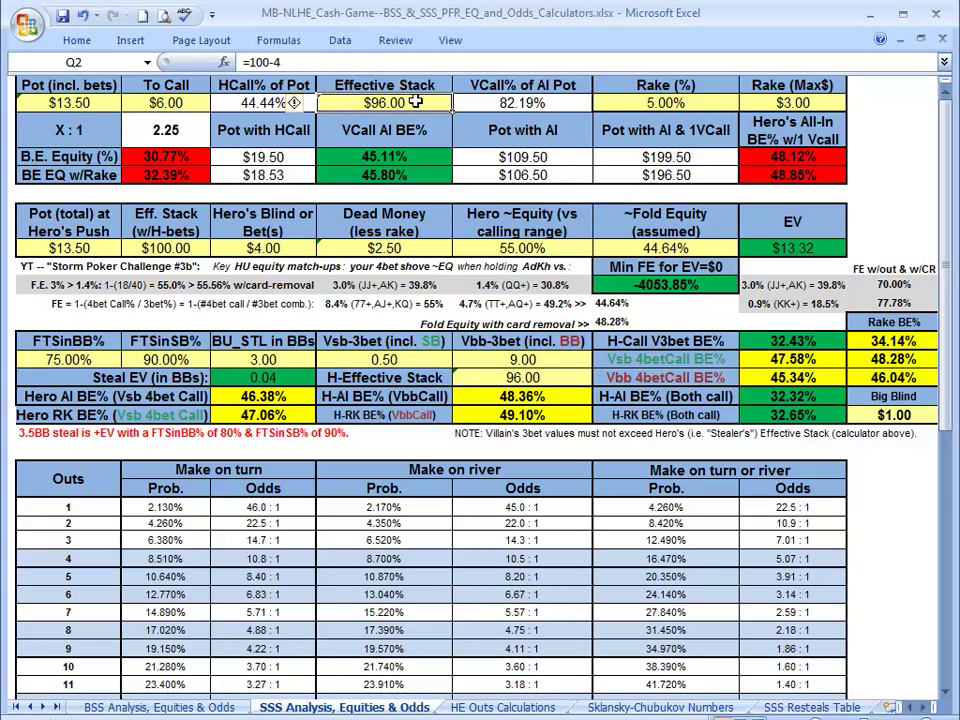
pyautogui.write('97')
pyautogui.press('Return')
pyautogui.press('Up')
pyautogui.press('Left')
pyautogui.press('Left')
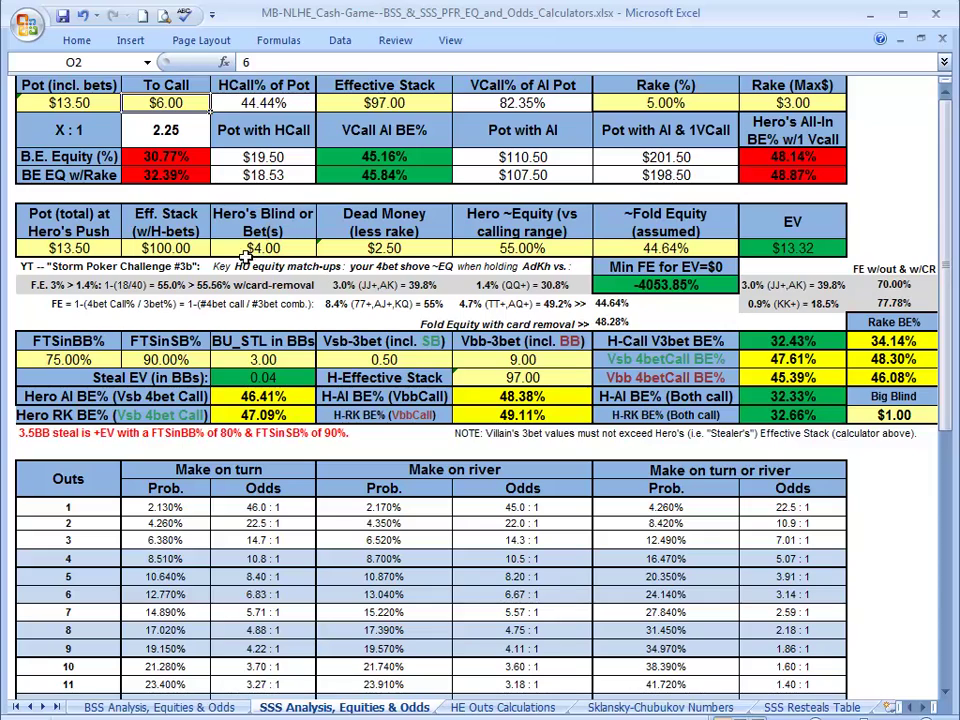
# Step: Check the push EV calculator's pot and effective stack inputs, and set hero's blind or bet to $3
pyautogui.click(106, 247)
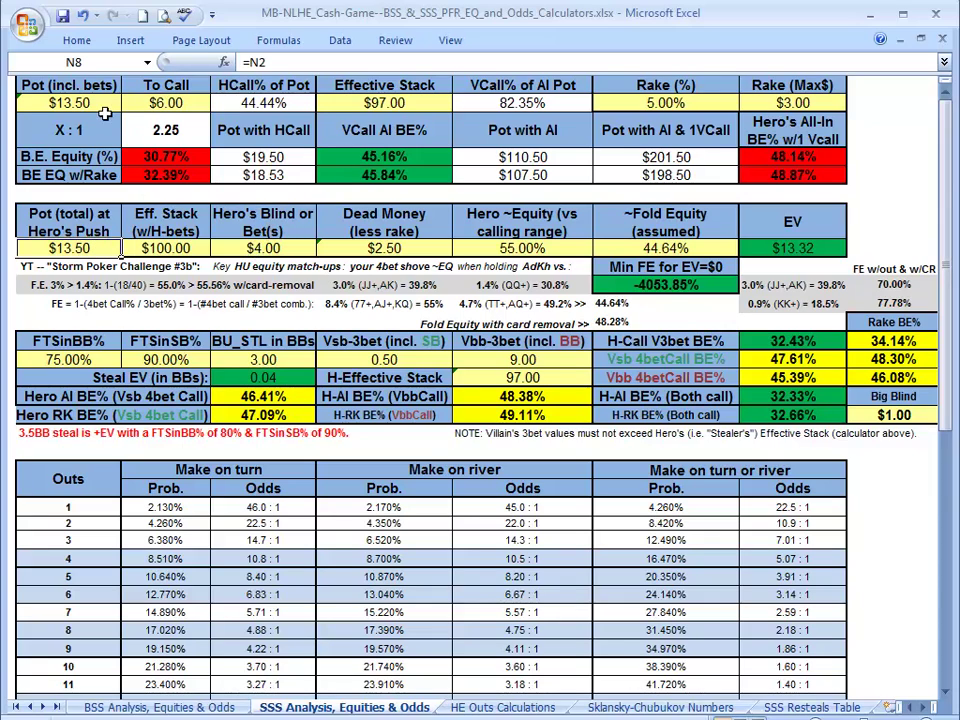
pyautogui.click(170, 247)
pyautogui.click(258, 248)
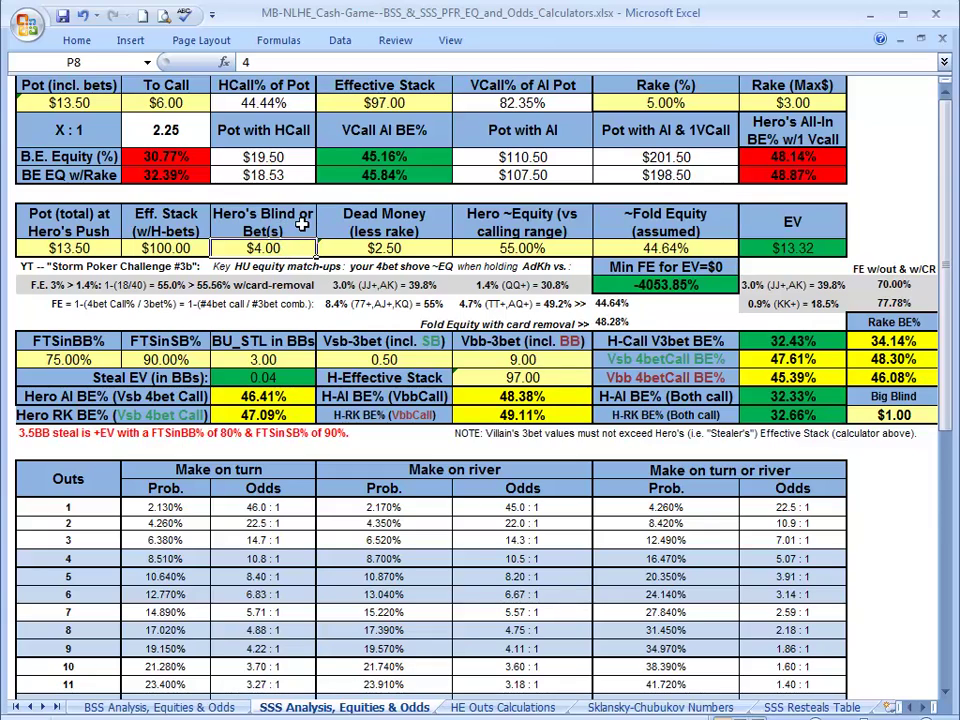
pyautogui.write('3')
pyautogui.press('Tab')
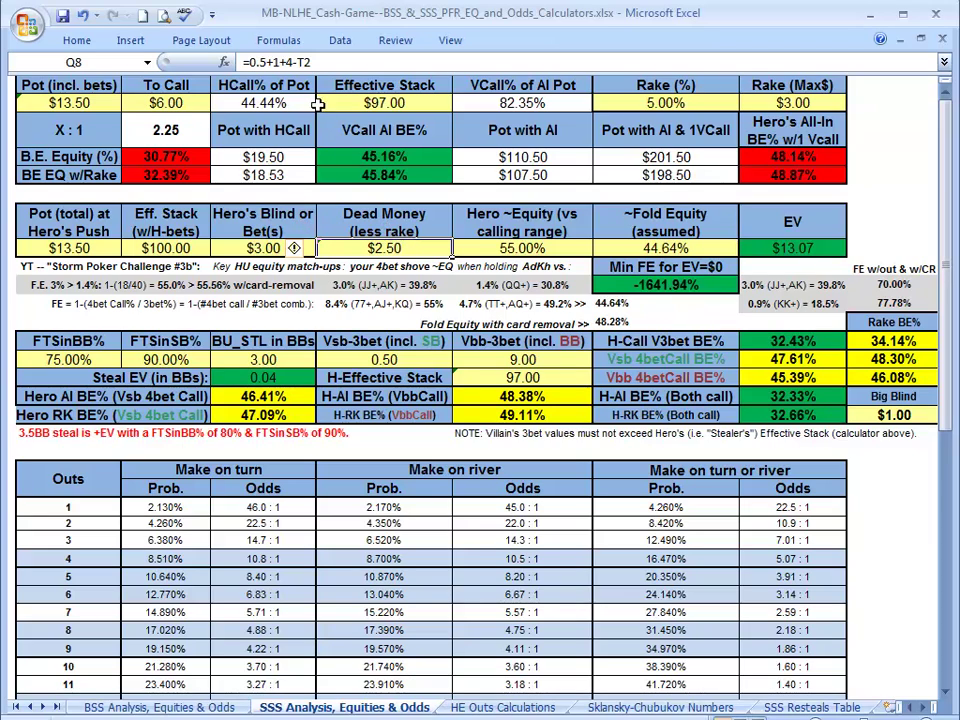
# Step: Change the dead money formula in the push EV calculator to =0.5+1+3-T2
pyautogui.moveTo(285, 62); pyautogui.dragTo(384, 66)
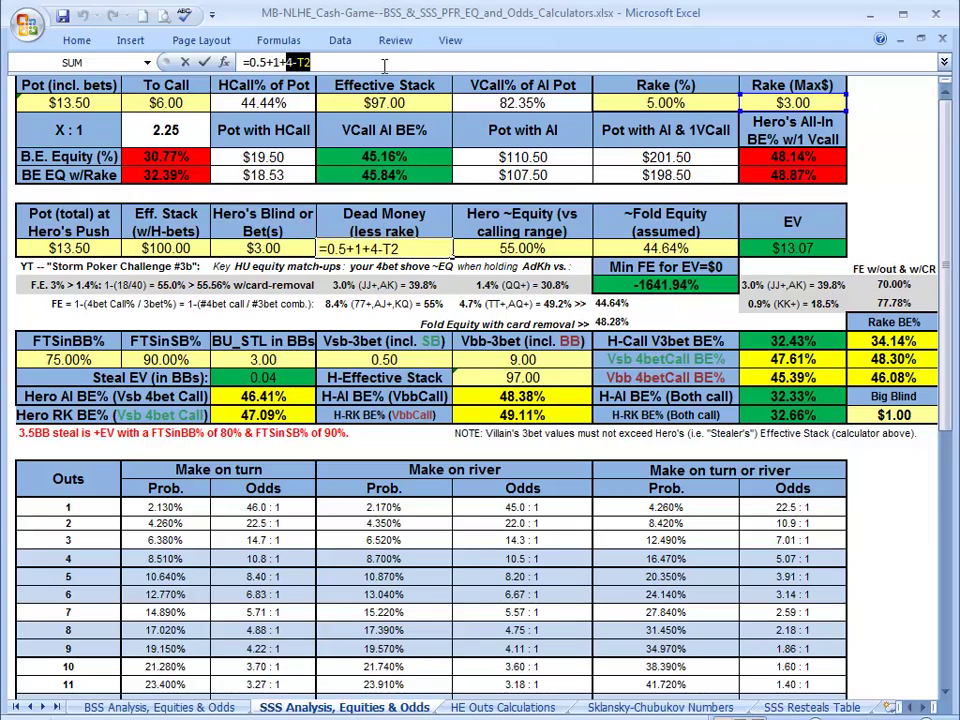
pyautogui.write('3-T2')
pyautogui.press('Return')
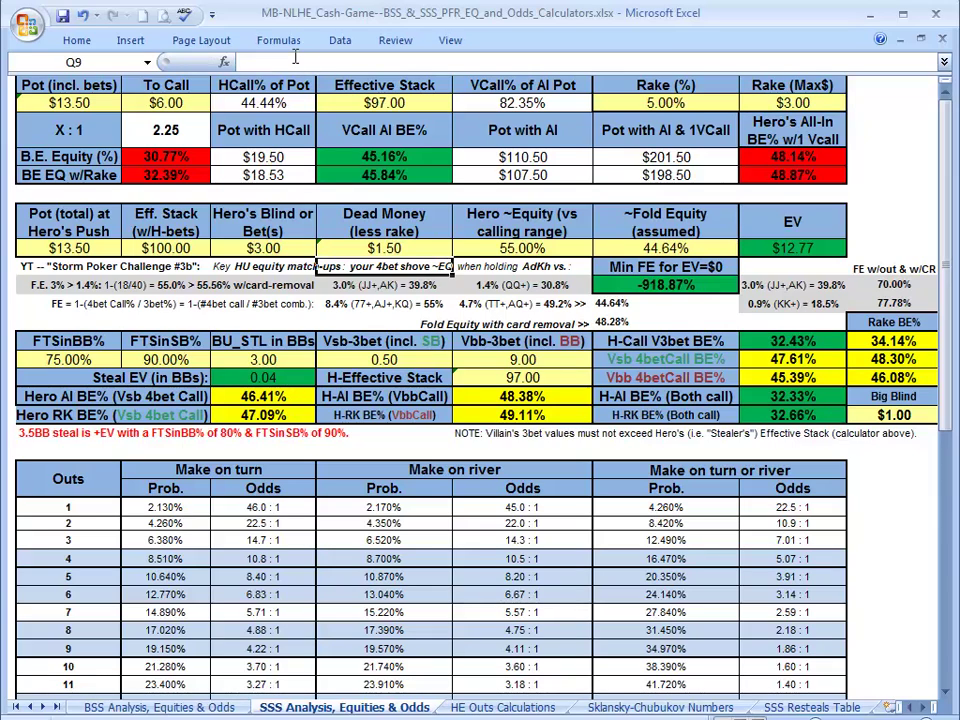
# Step: Set hero's equity against the calling range to 49.2% and the assumed fold equity to 48.28%
pyautogui.press('Up')
pyautogui.press('Right')
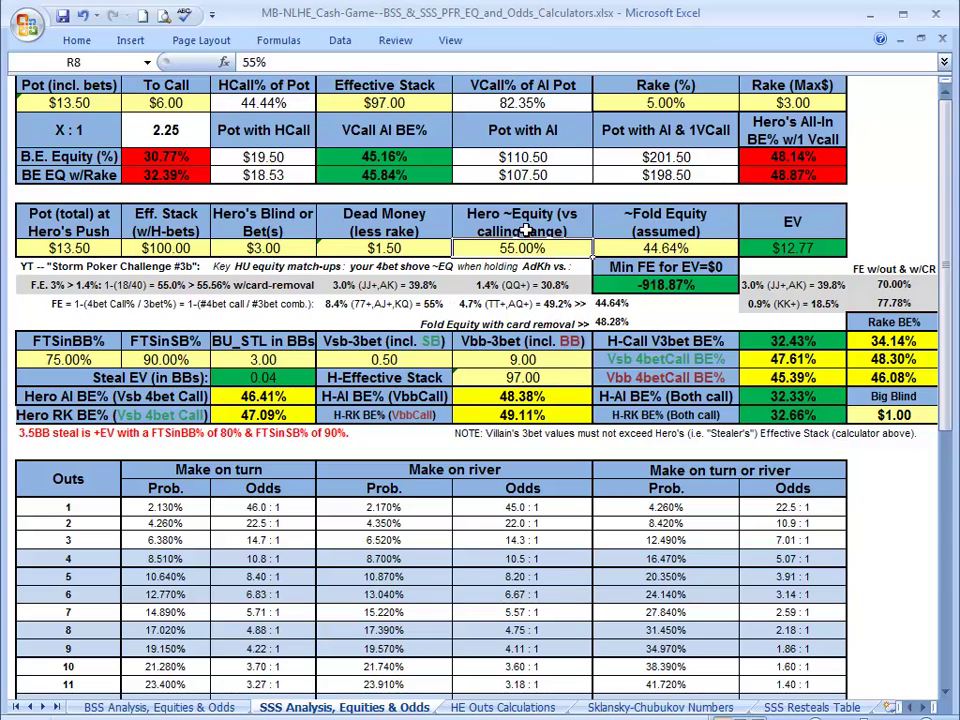
pyautogui.write('49.2')
pyautogui.press('Right')
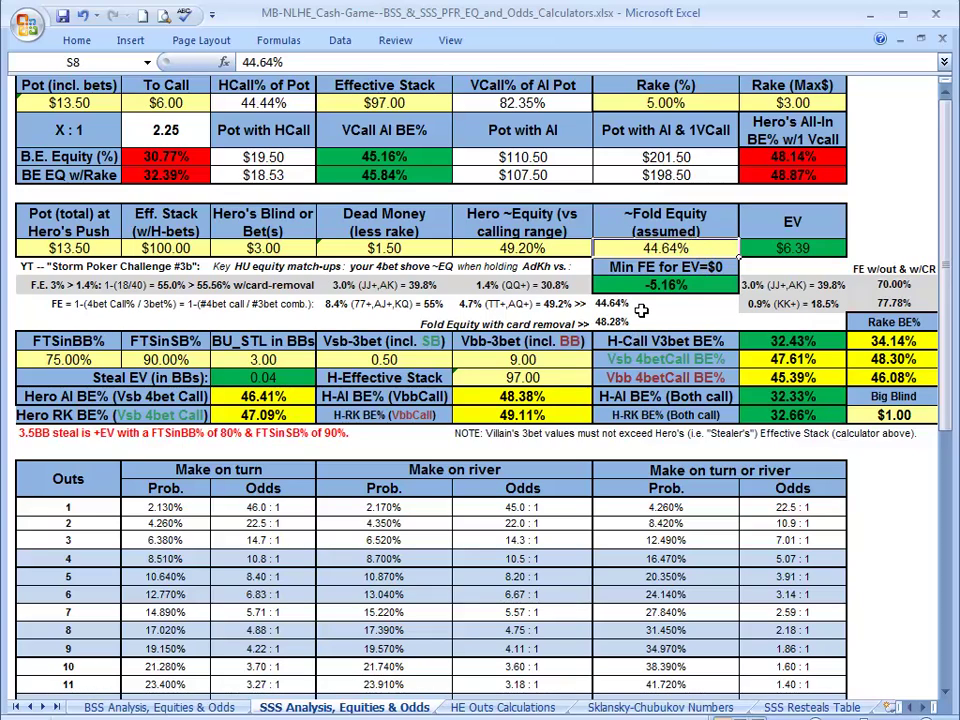
pyautogui.write('48.2')
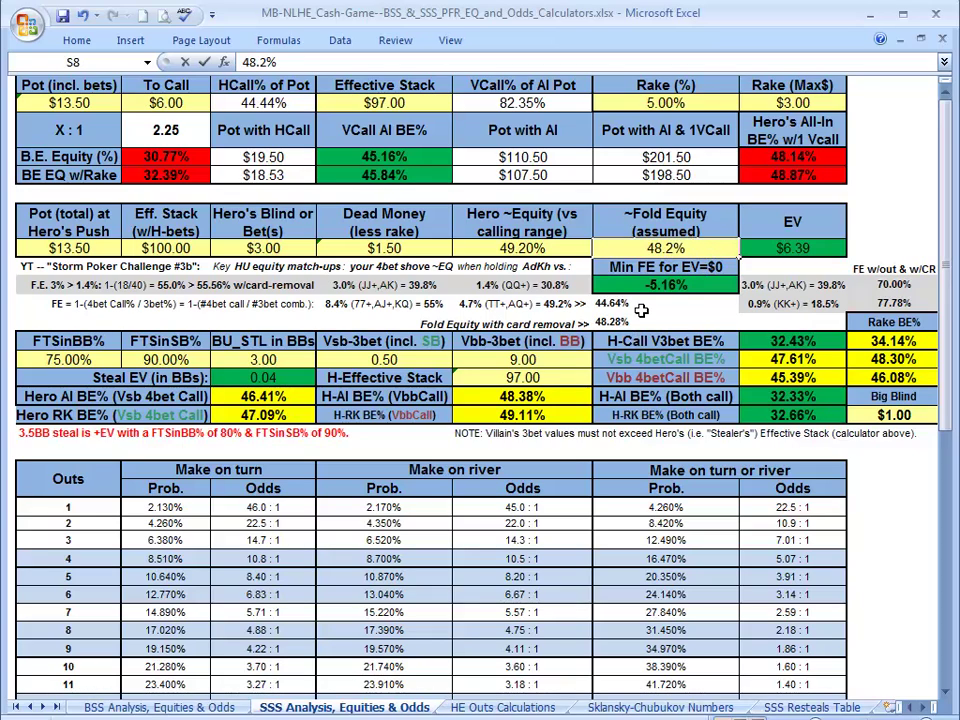
pyautogui.write('8')
pyautogui.press('Return')
pyautogui.press('Up')
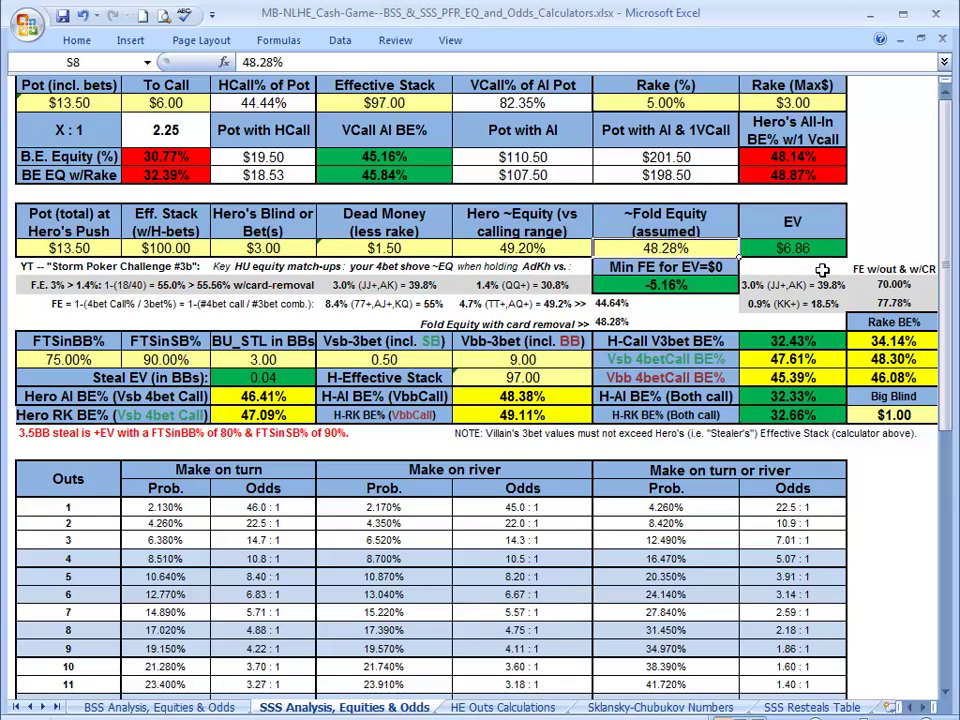
# Step: Change the pot formula in the break-even calculator to =0.5+1+4+12
pyautogui.click(156, 101)
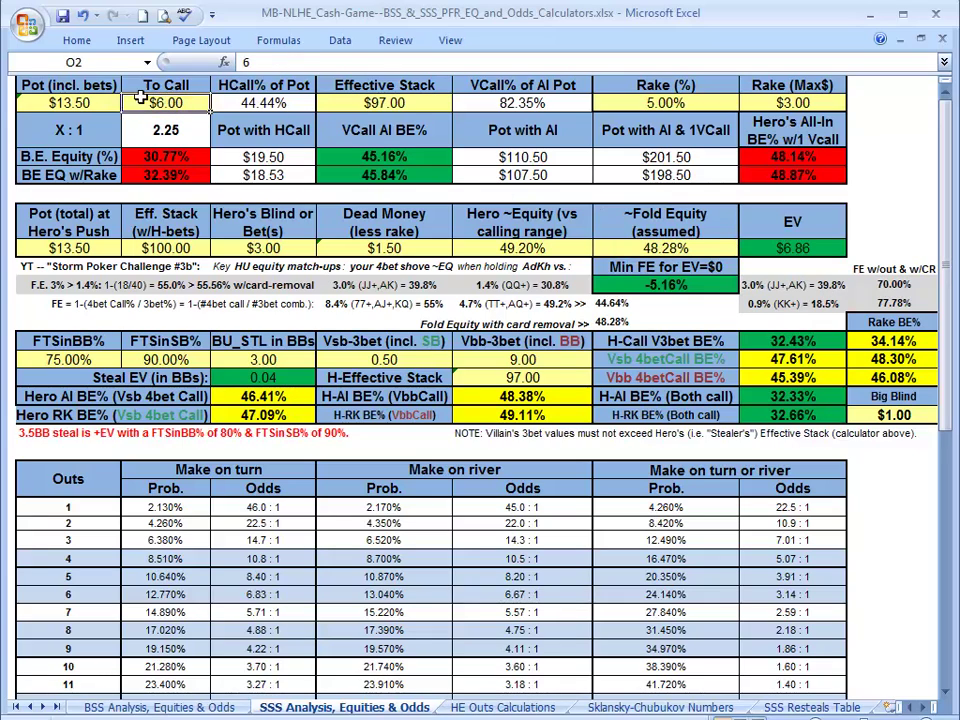
pyautogui.click(68, 102)
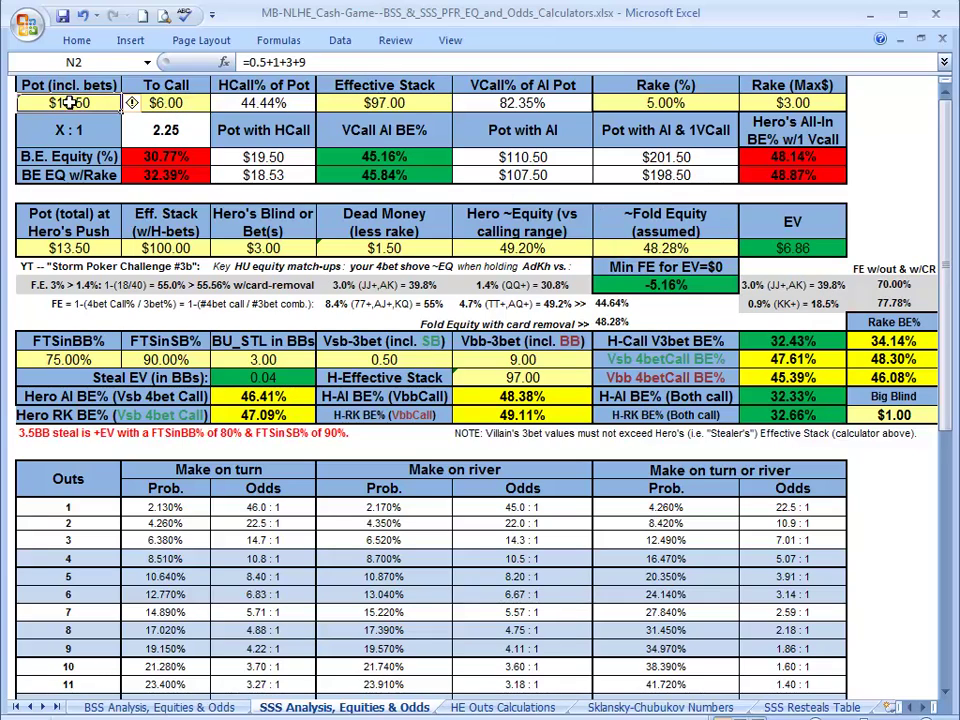
pyautogui.click(146, 102)
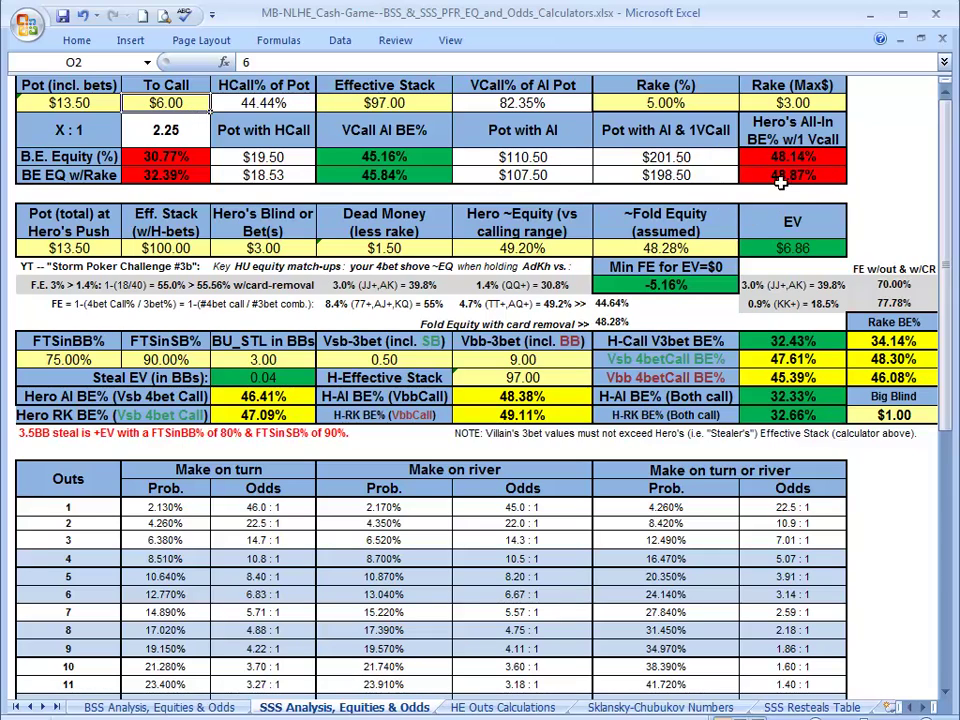
pyautogui.click(100, 100)
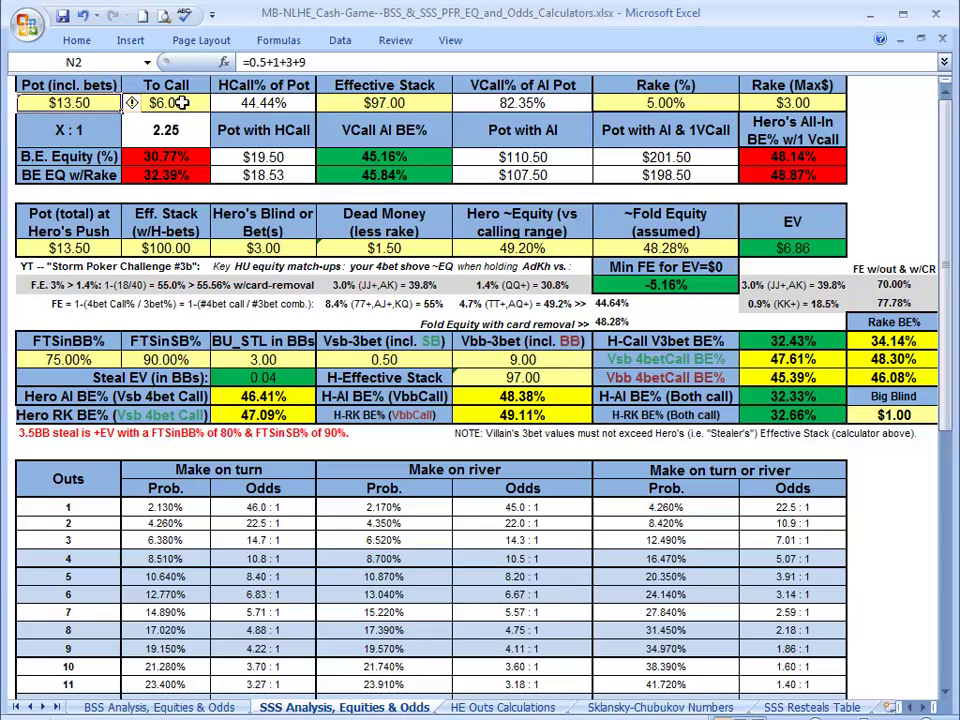
pyautogui.doubleClick(283, 62)
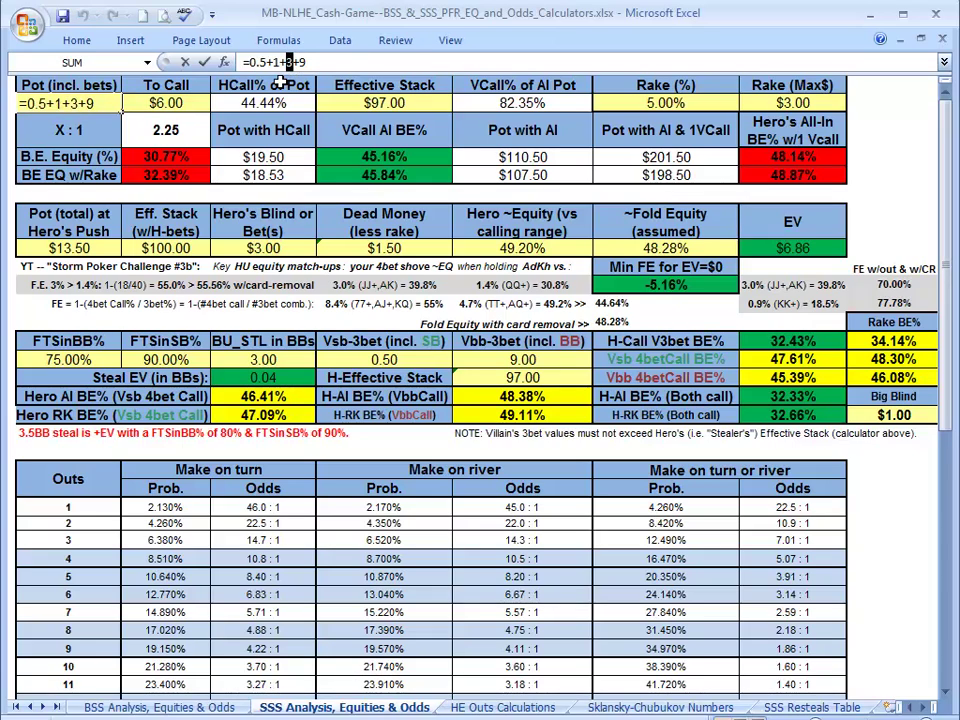
pyautogui.click(315, 62)
pyautogui.press('Left')
pyautogui.press('Left')
pyautogui.write('4')
pyautogui.press('Right')
pyautogui.write('4')
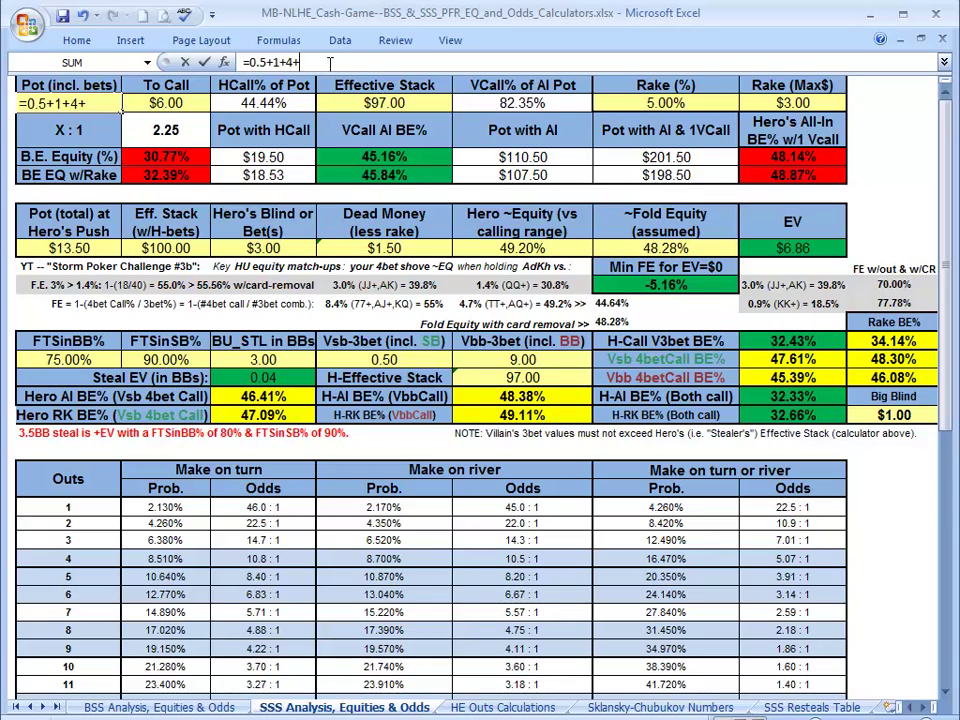
pyautogui.press('BackSpace')
pyautogui.write('12')
pyautogui.press('Return')
pyautogui.press('Up')
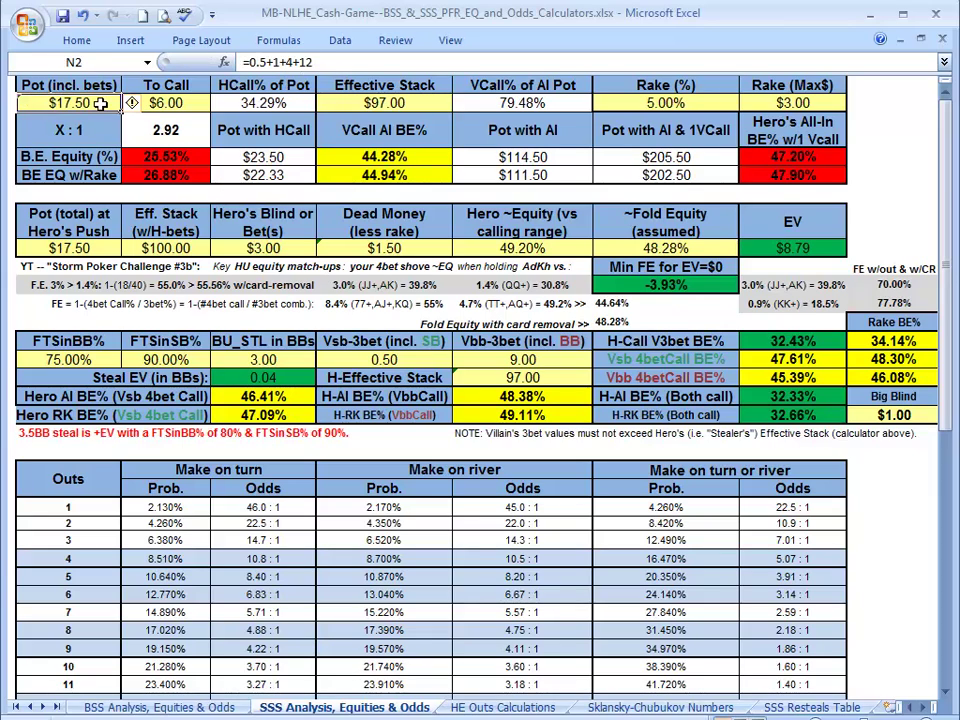
# Step: Set the amount to call in the break-even calculator to $8
pyautogui.press('Right')
pyautogui.press('Up')
pyautogui.press('Left')
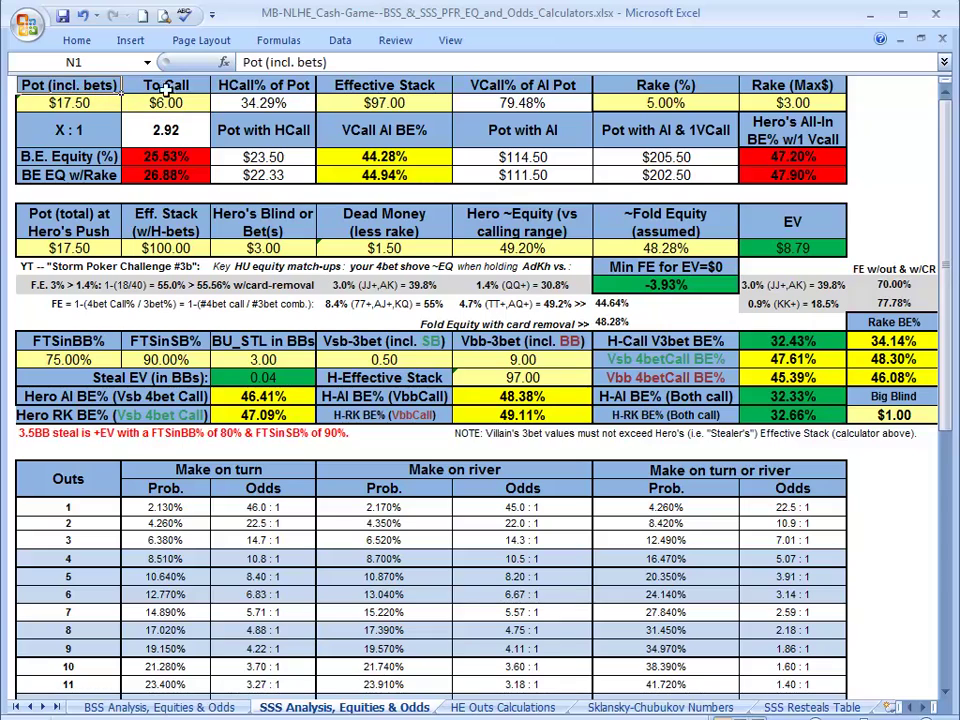
pyautogui.press('Down')
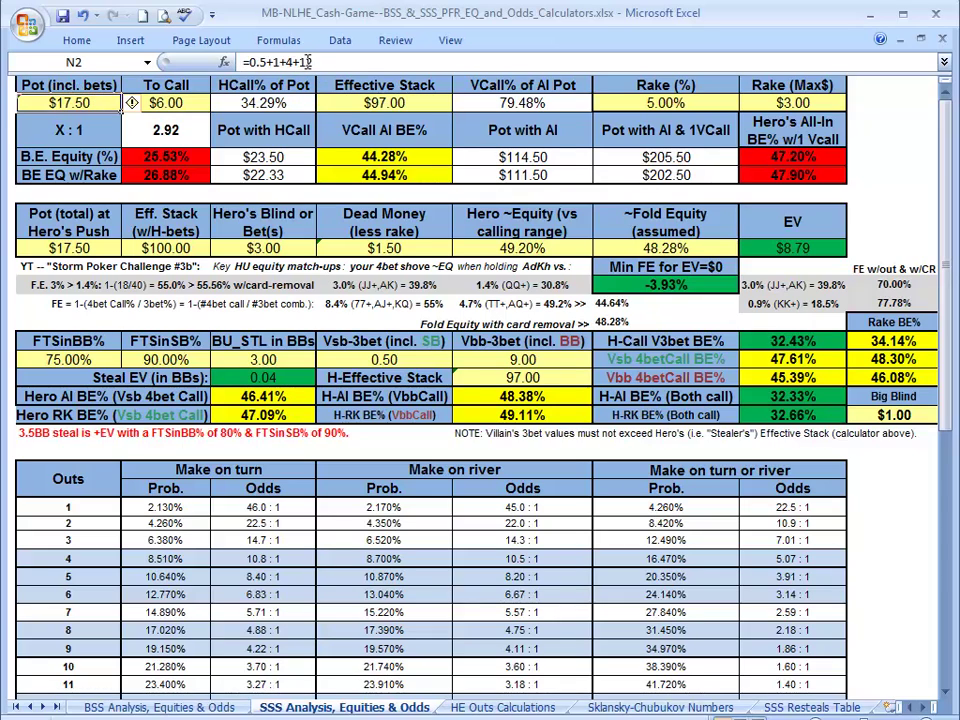
pyautogui.click(177, 103)
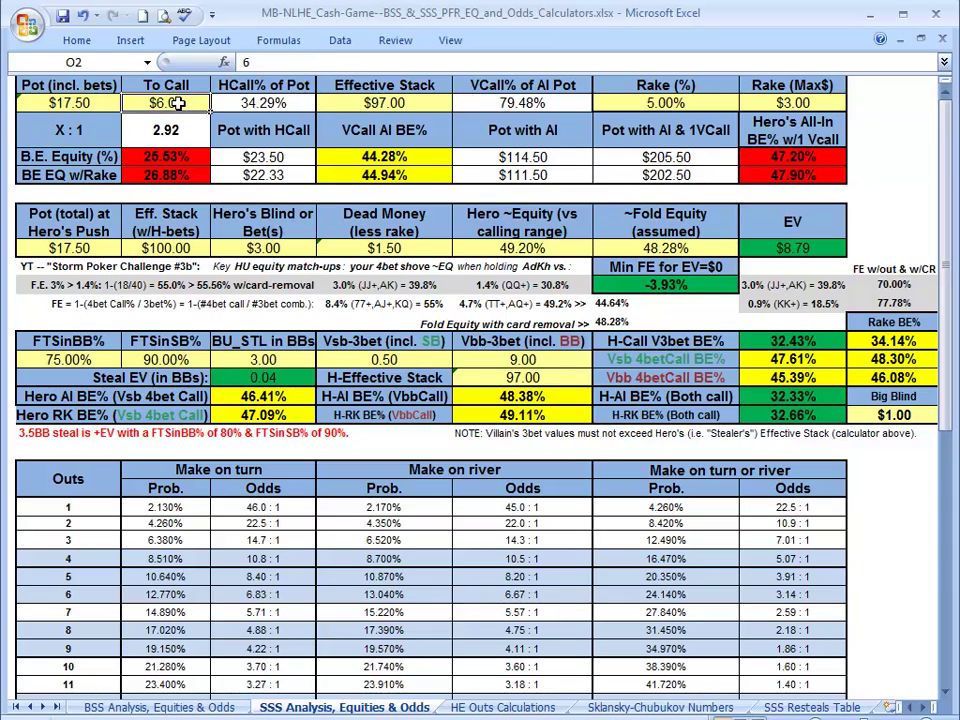
pyautogui.write('8')
pyautogui.press('Return')
pyautogui.press('Up')
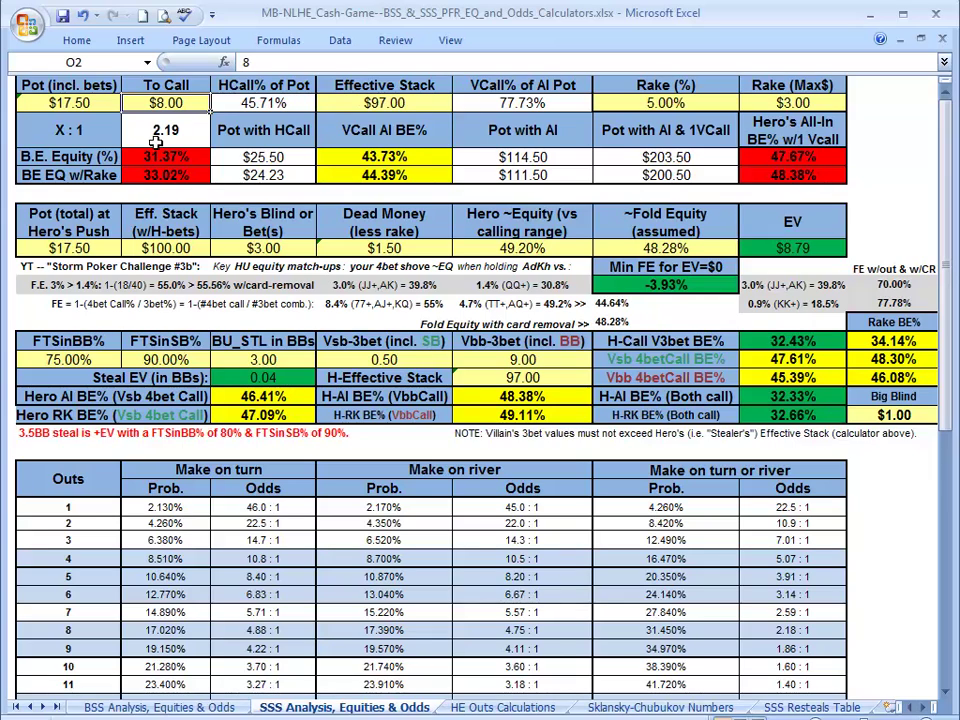
# Step: Set the effective stack in the break-even calculator to $96
pyautogui.click(370, 103)
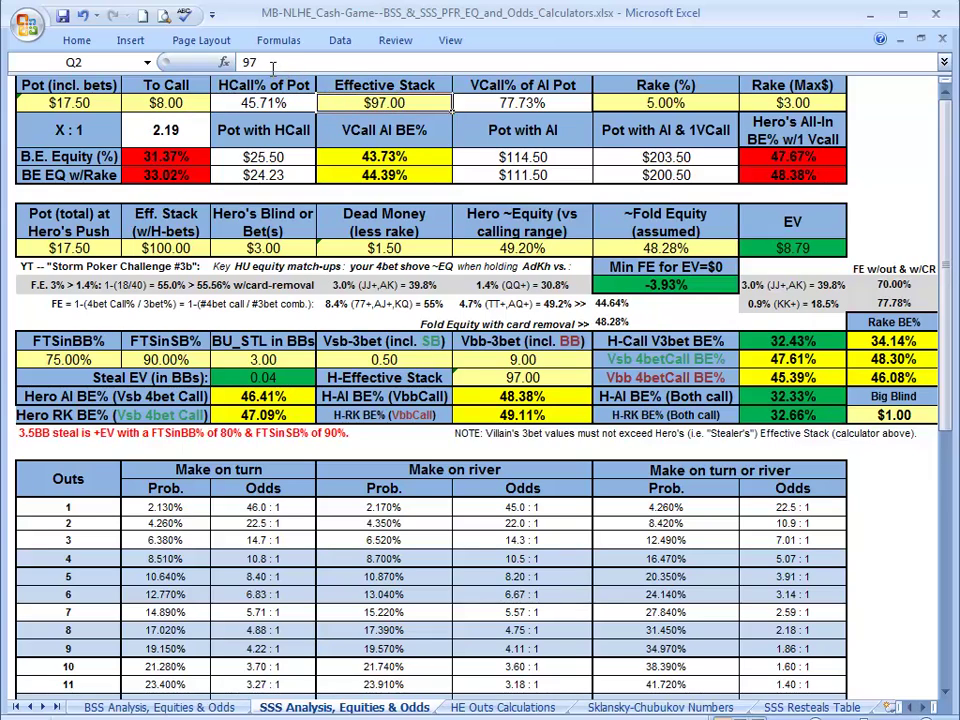
pyautogui.click(252, 62)
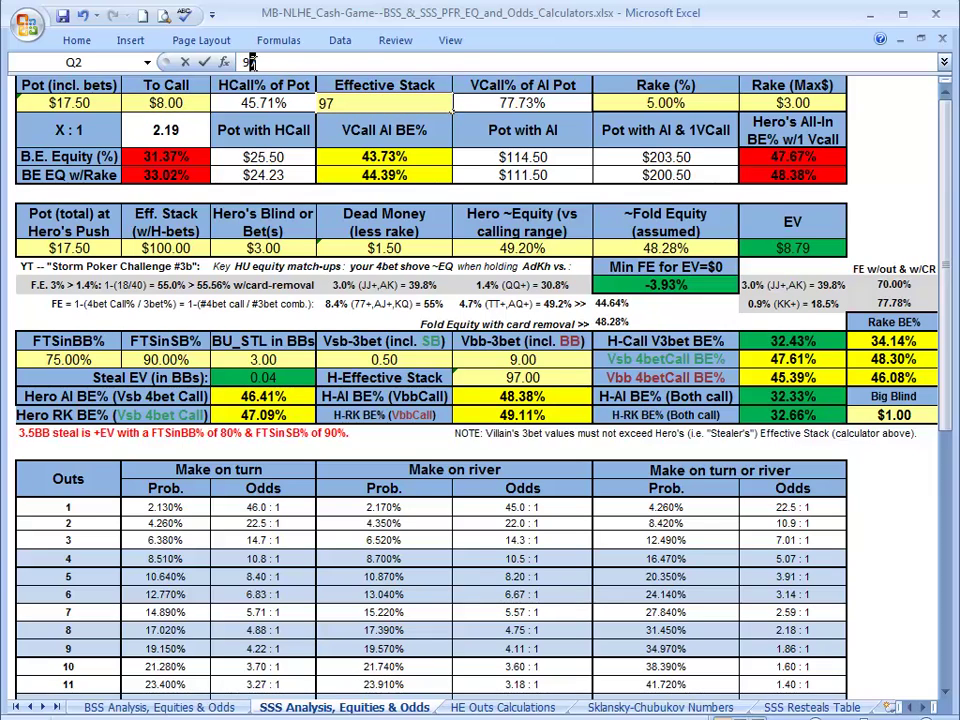
pyautogui.press('BackSpace')
pyautogui.write('6')
pyautogui.press('Return')
pyautogui.press('Up')
pyautogui.press('Left')
pyautogui.press('Left')
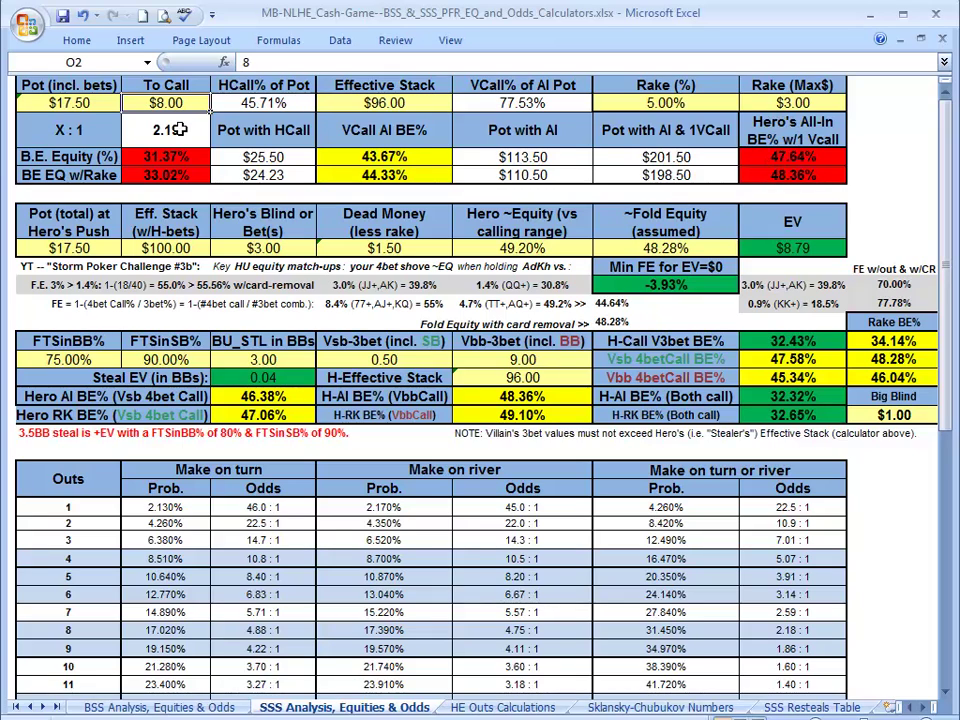
# Step: Set hero's blind or bet to $4 in the push EV calculator and change the dead money formula to =0.5+1+4-T2
pyautogui.click(312, 248)
pyautogui.write('3')
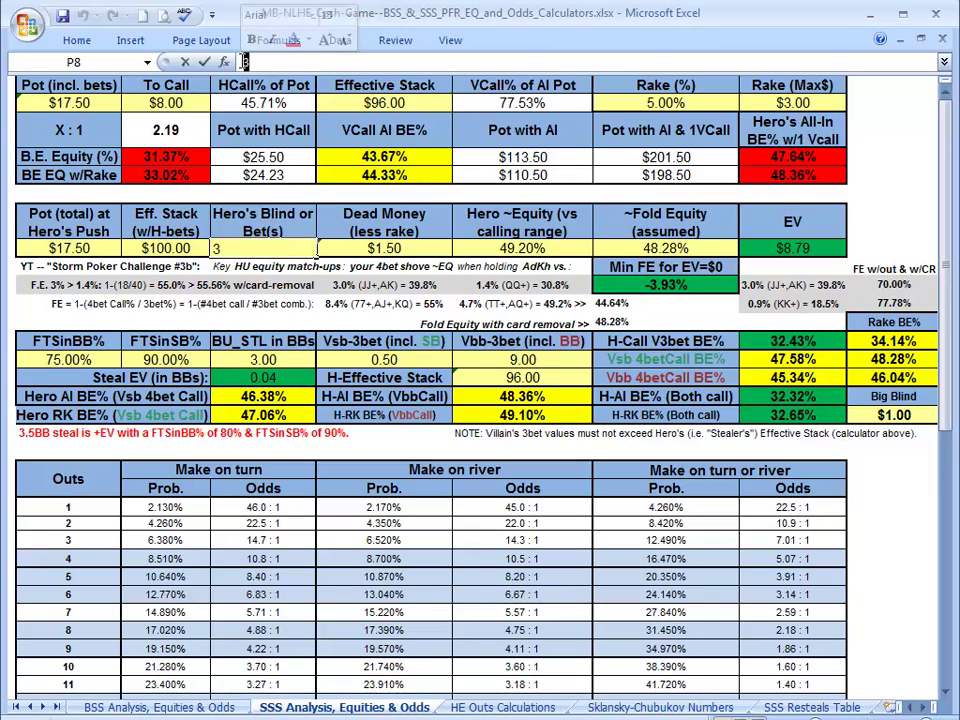
pyautogui.press('Tab')
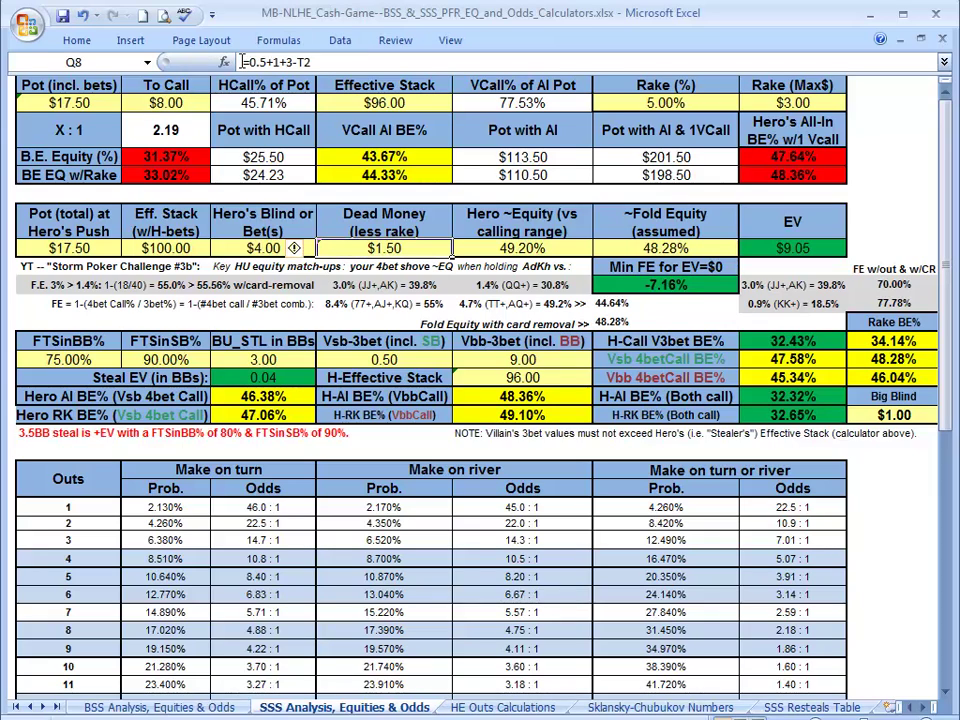
pyautogui.click(293, 63)
pyautogui.press('BackSpace')
pyautogui.write('4')
pyautogui.press('Tab')
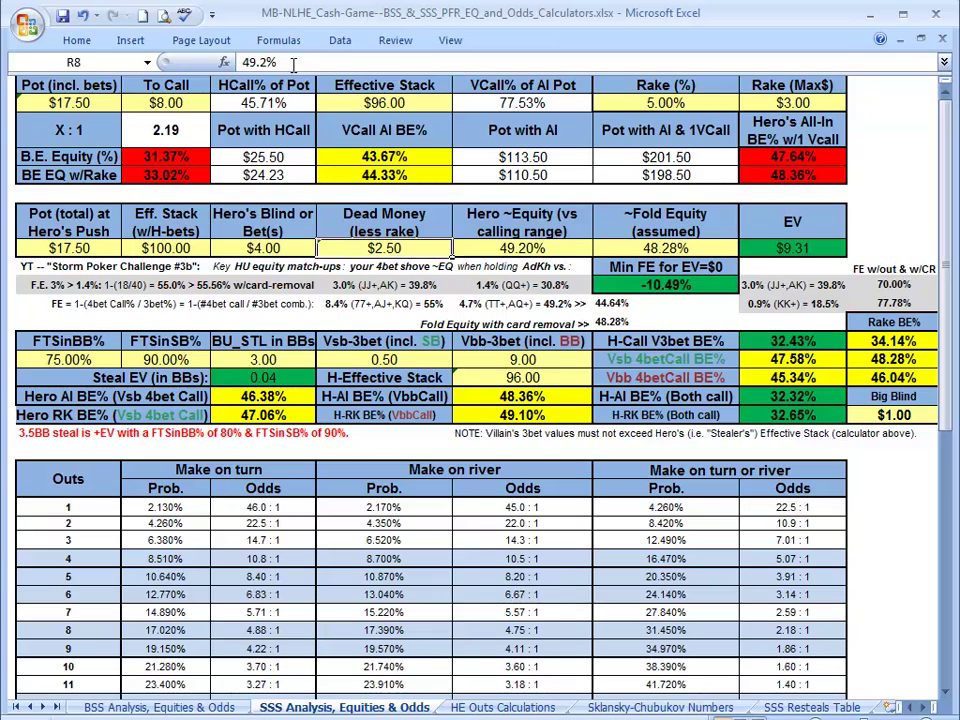
pyautogui.press('Left')
pyautogui.press('Left')
pyautogui.press('Left')
pyautogui.press('Right')
pyautogui.press('Right')
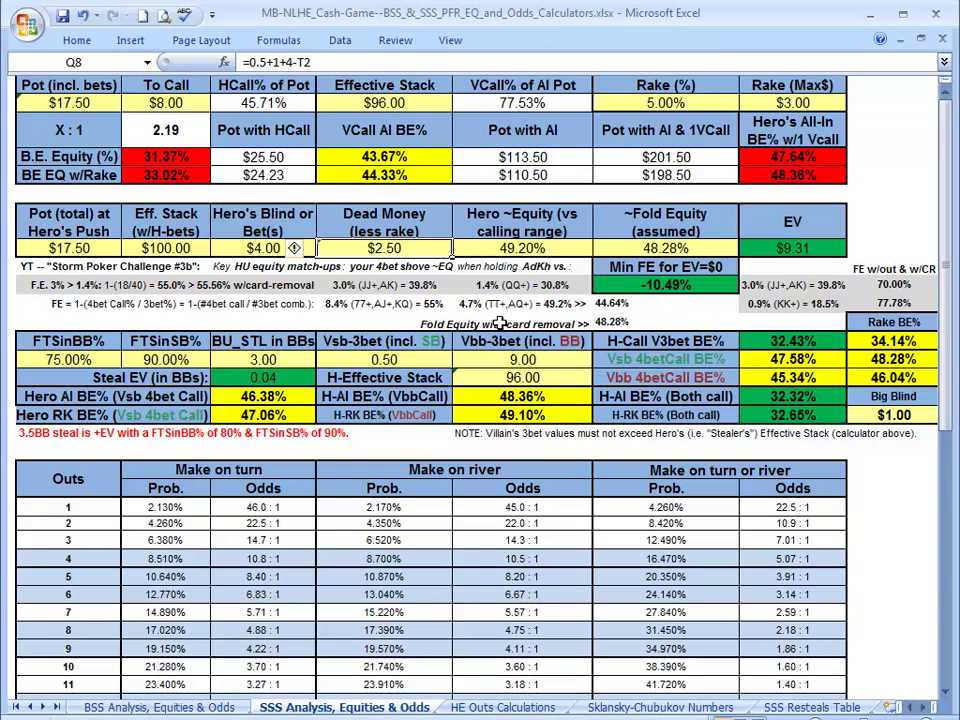
# Step: Add a 32 bet to the break-even calculator's pot formula so it reads =0.5+1+4+12+32
pyautogui.click(68, 103)
pyautogui.doubleClick(288, 62)
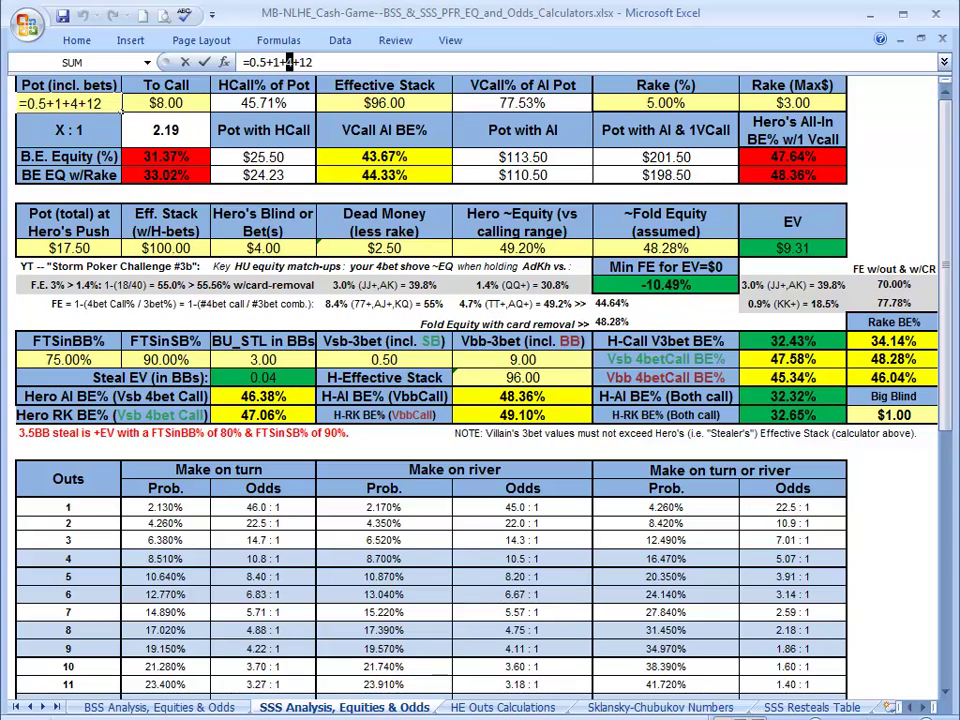
pyautogui.press('Return')
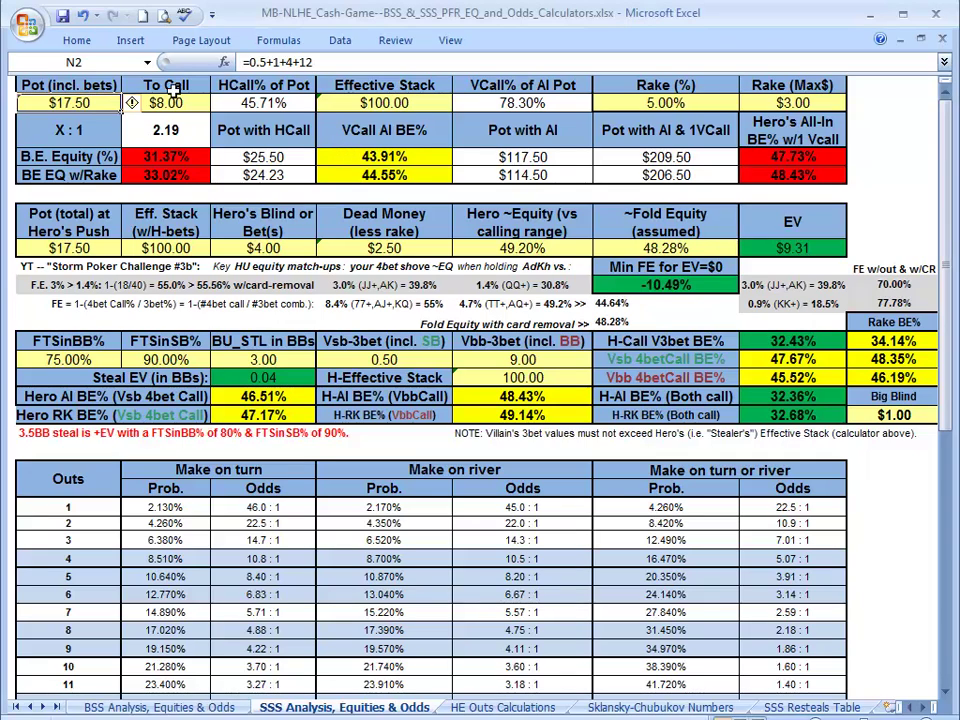
pyautogui.doubleClick(288, 62)
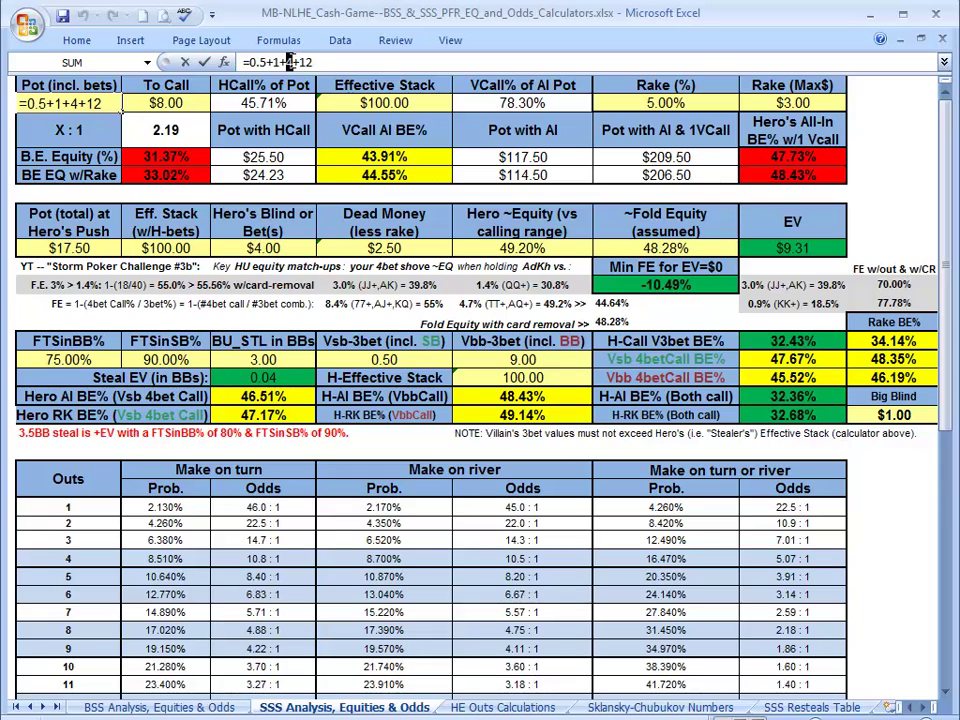
pyautogui.click(315, 62)
pyautogui.moveTo(315, 62); pyautogui.dragTo(292, 62)
pyautogui.moveTo(315, 62); pyautogui.dragTo(306, 62)
pyautogui.click(327, 62)
pyautogui.write('+32')
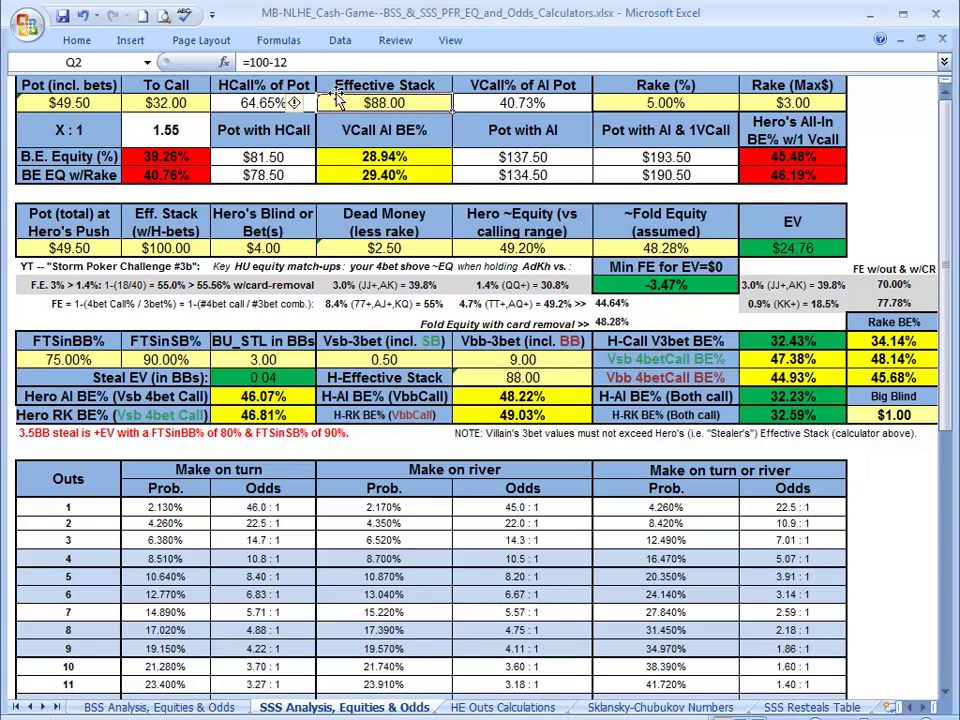
# Step: Enter the formula =36-12 as the amount to call in the break-even calculator
pyautogui.click(116, 103)
pyautogui.click(130, 103)
pyautogui.click(86, 104)
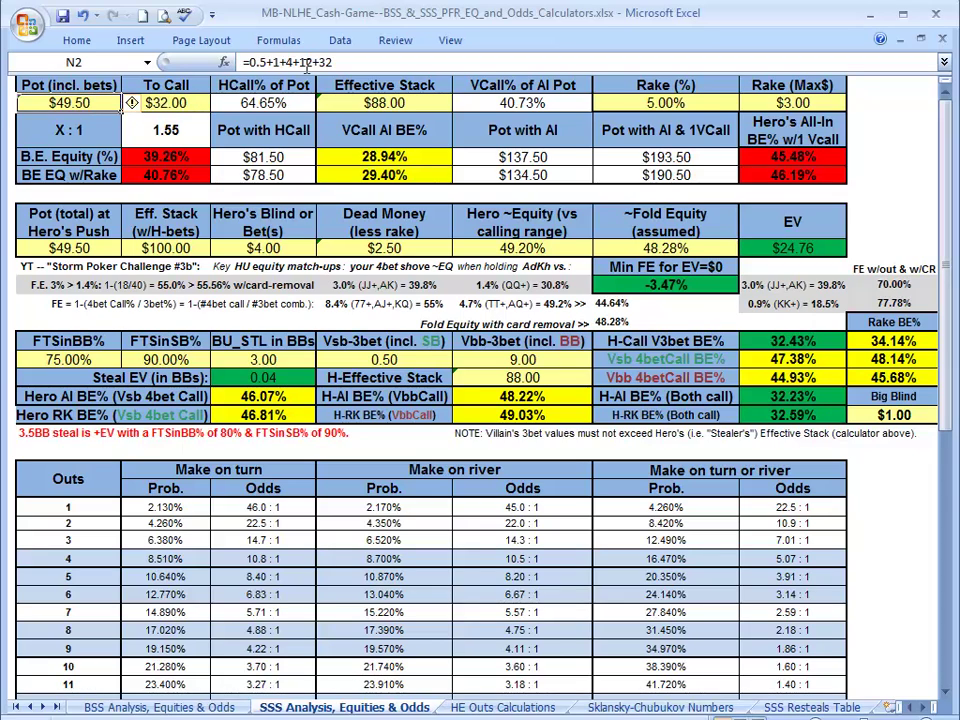
pyautogui.press('Right')
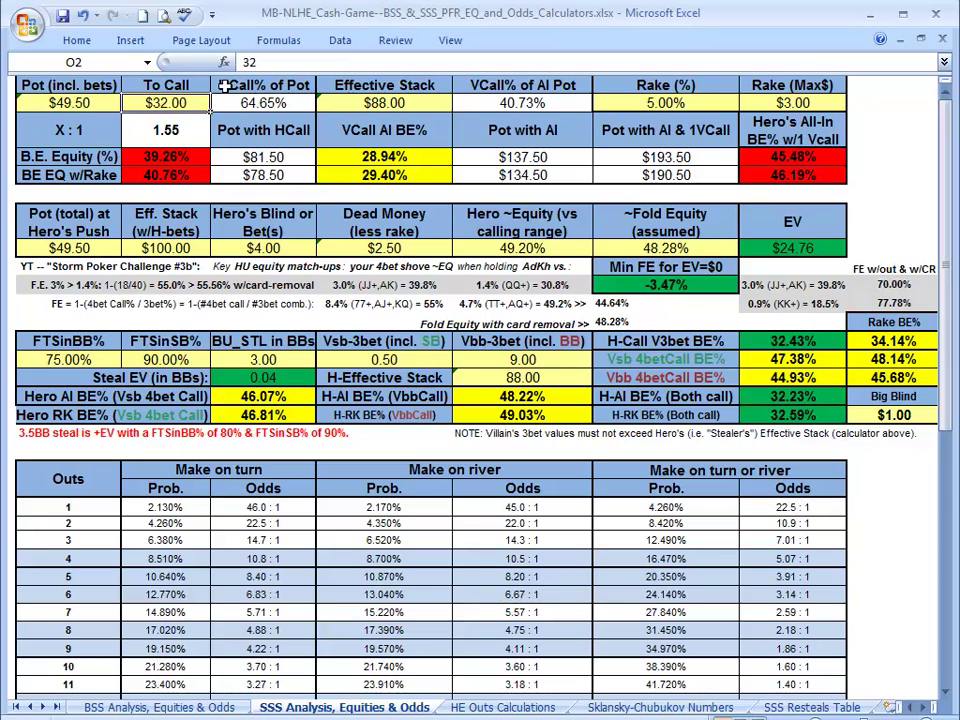
pyautogui.write('=36-')
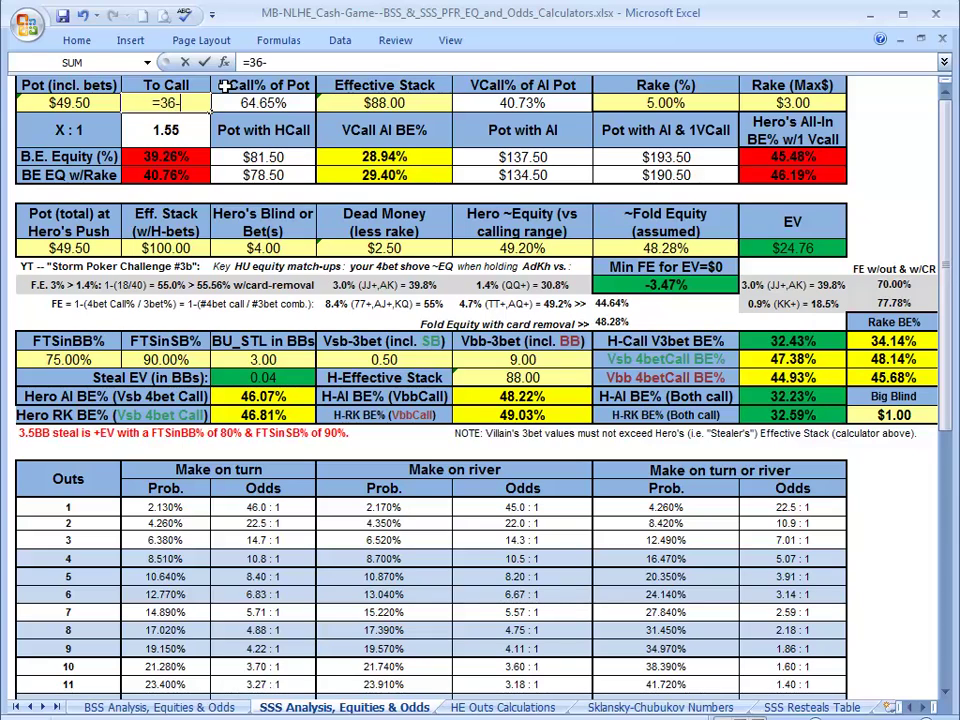
pyautogui.write('12')
pyautogui.press('Return')
pyautogui.press('Up')
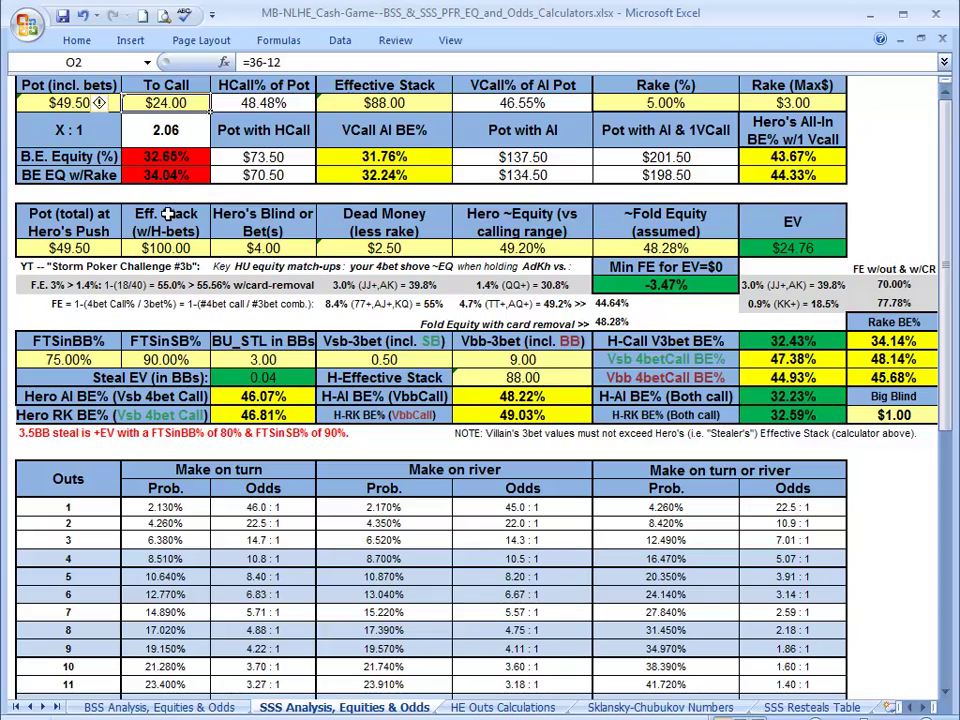
# Step: Check the pot formulas in both calculators and the effective stack in the push EV calculator
pyautogui.click(63, 102)
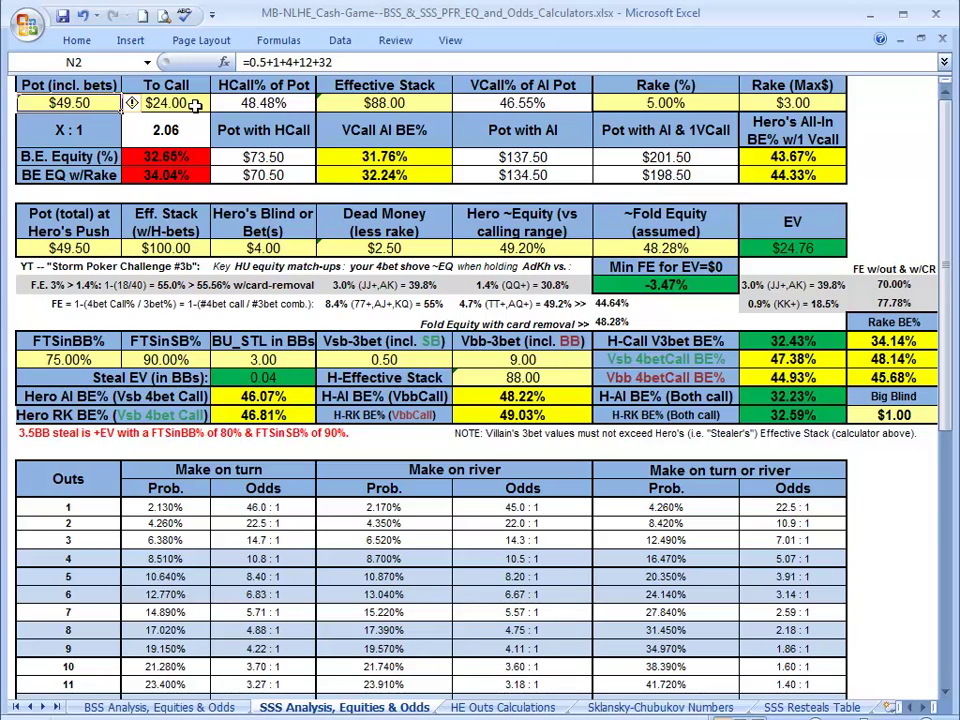
pyautogui.click(107, 252)
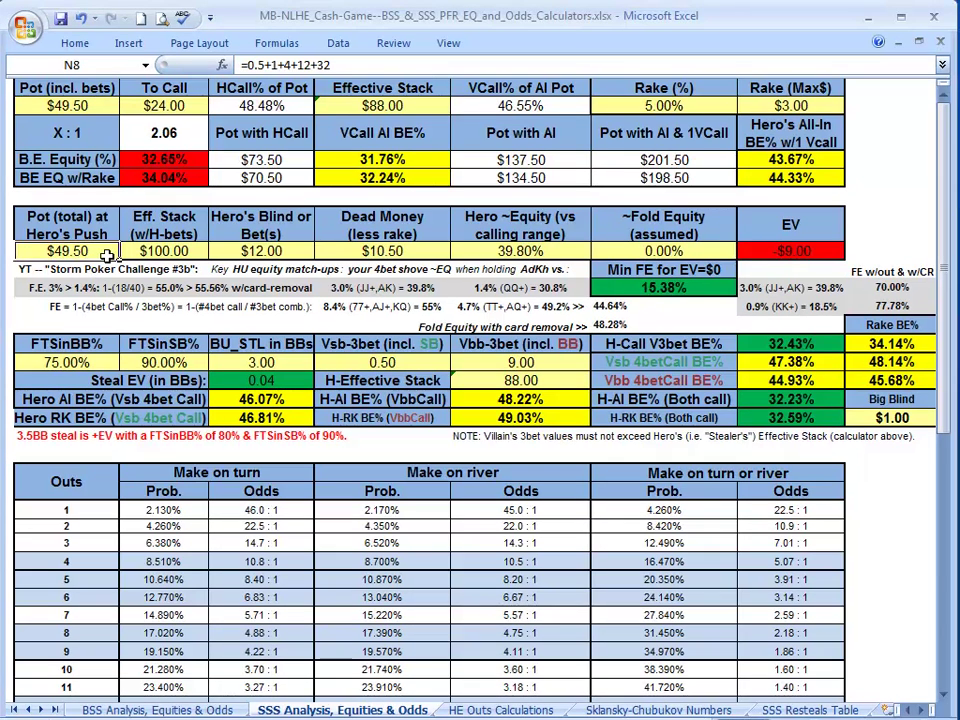
pyautogui.click(160, 251)
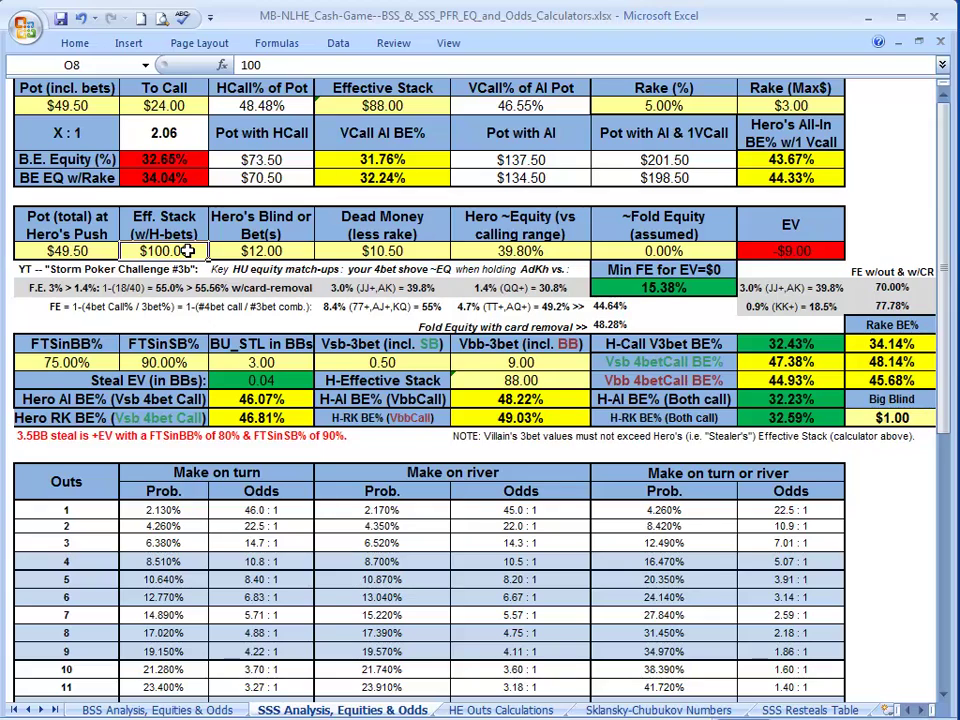
# Step: Set hero's equity to 49.2% and the assumed fold equity to 0% in the push EV calculator
pyautogui.click(100, 250)
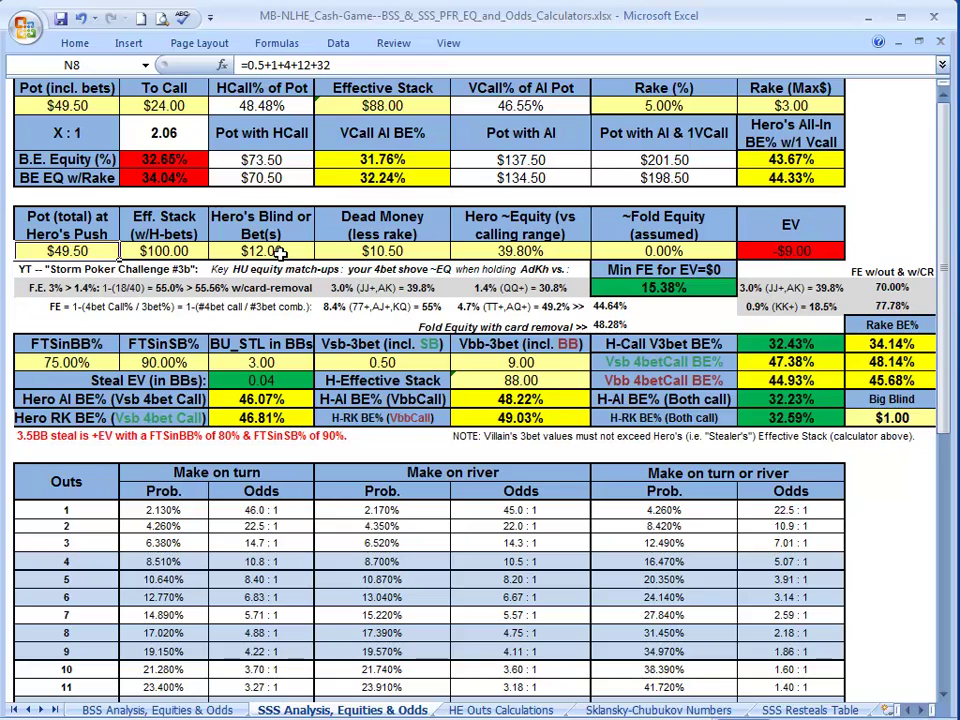
pyautogui.click(399, 255)
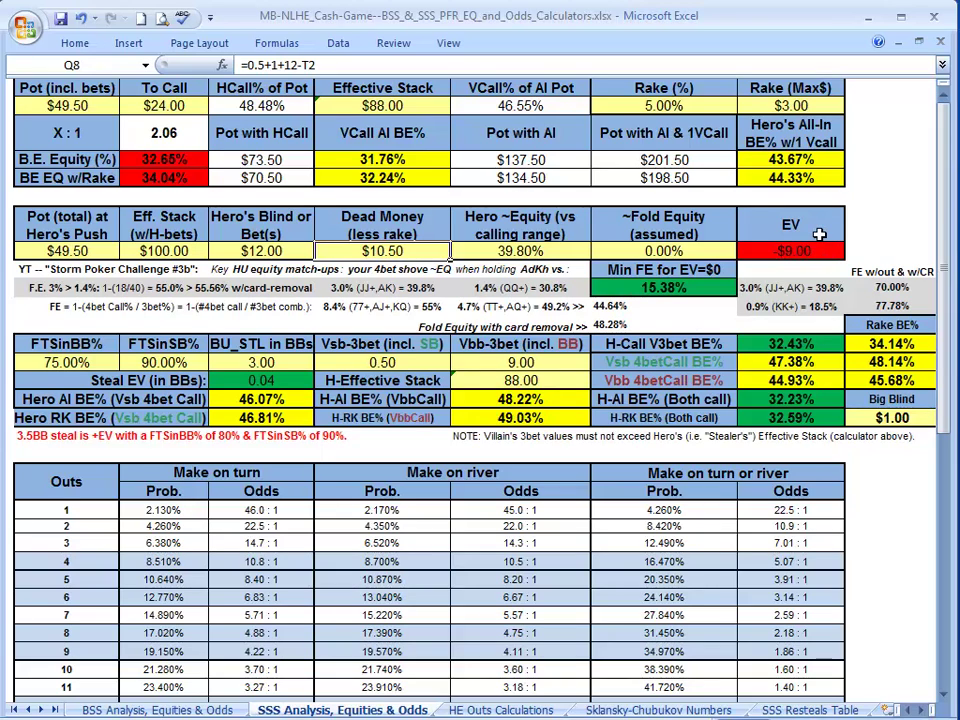
pyautogui.click(500, 251)
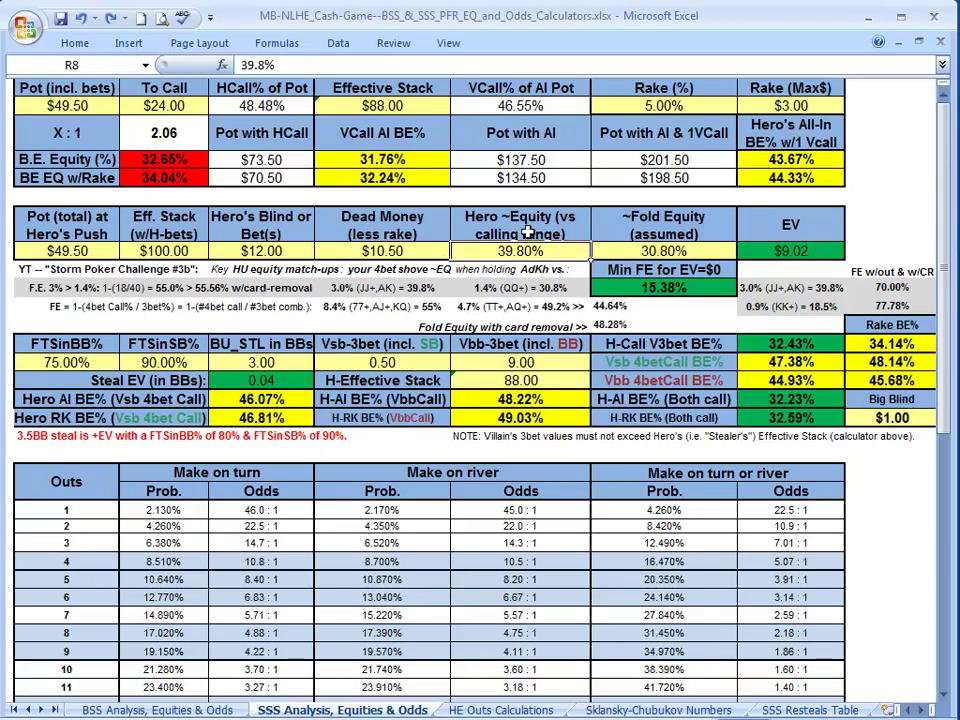
pyautogui.write('49.2')
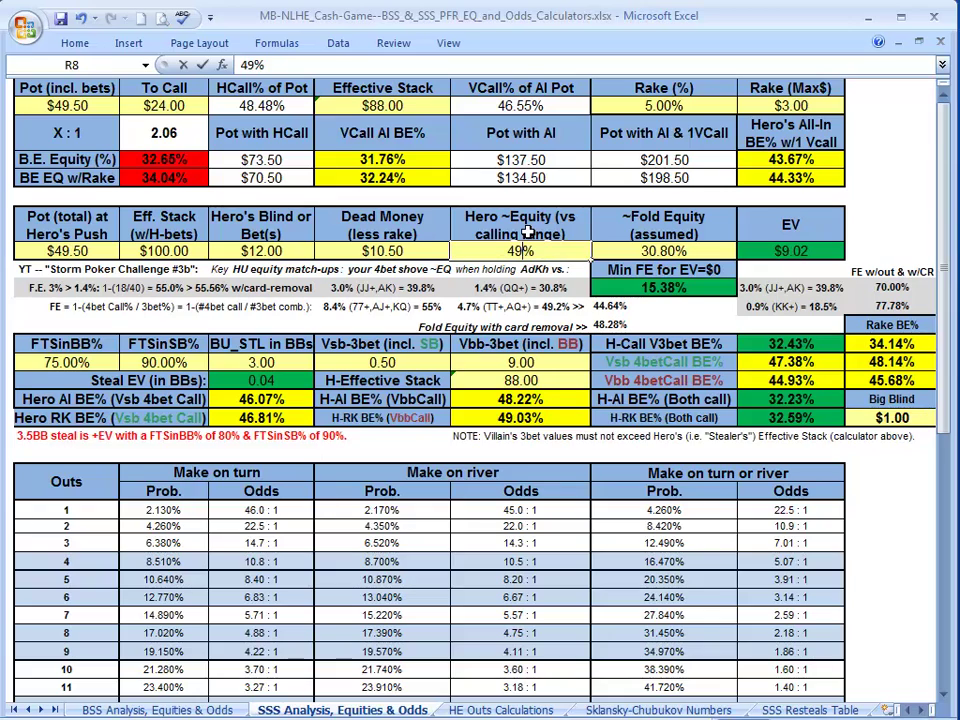
pyautogui.press('Tab')
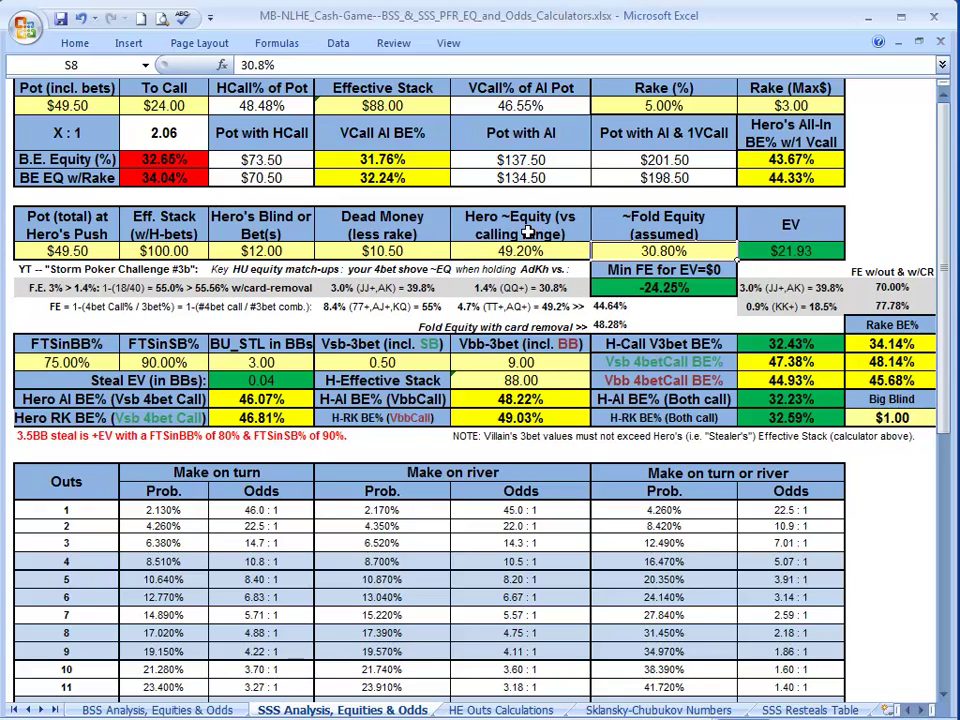
pyautogui.write('0')
pyautogui.press('Tab')
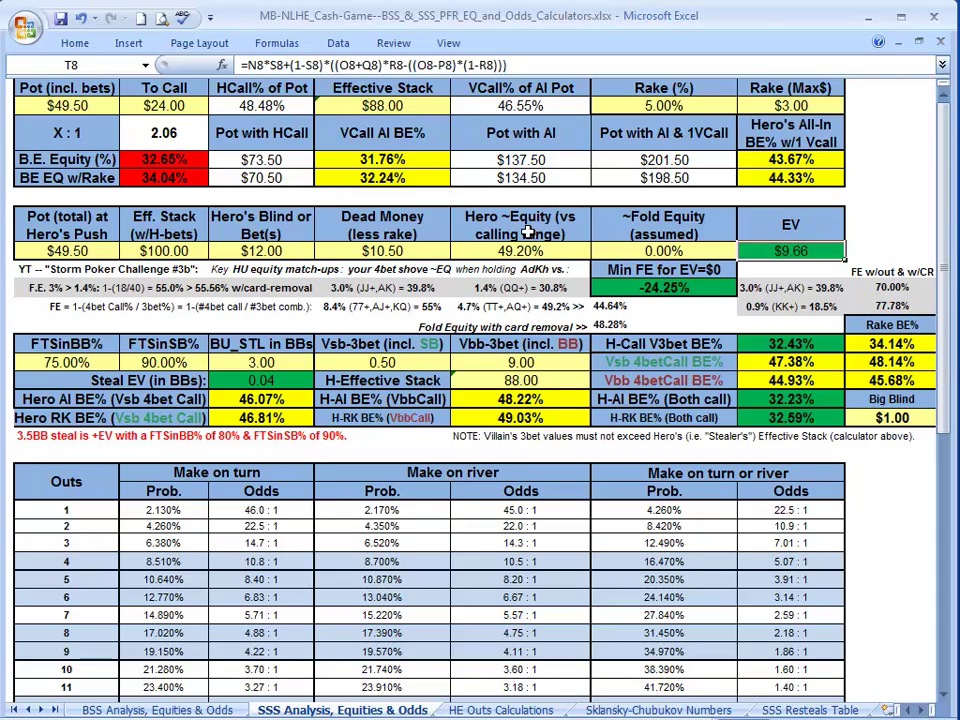
# Step: Set hero's equity to 30.8% and the assumed fold equity to 33.33% in the push EV calculator
pyautogui.press('Left')
pyautogui.press('Left')
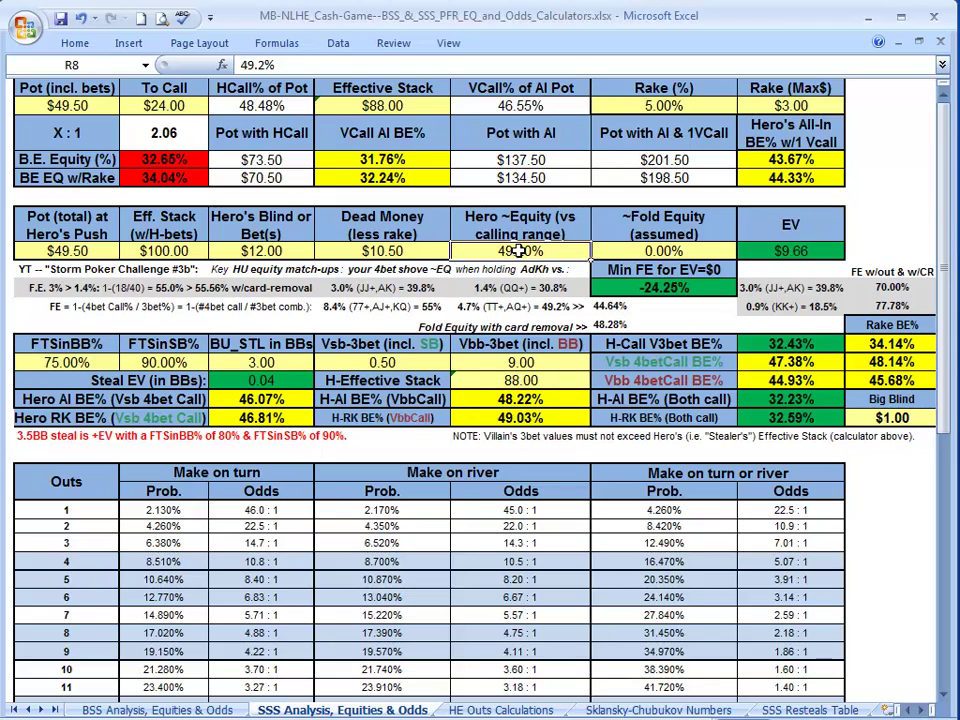
pyautogui.write('30.8')
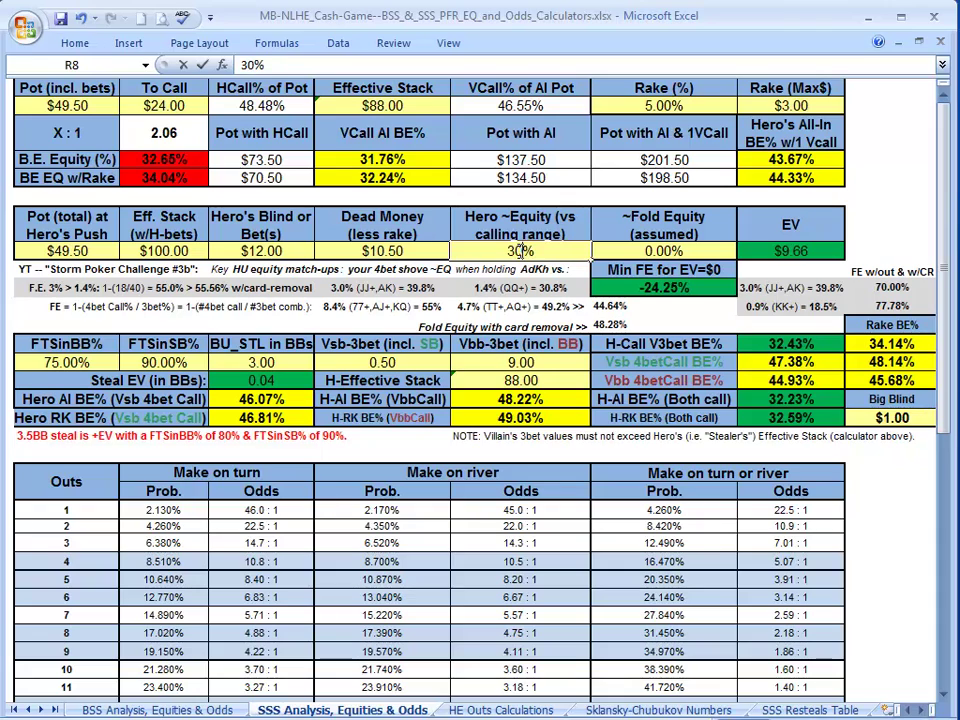
pyautogui.press('Tab')
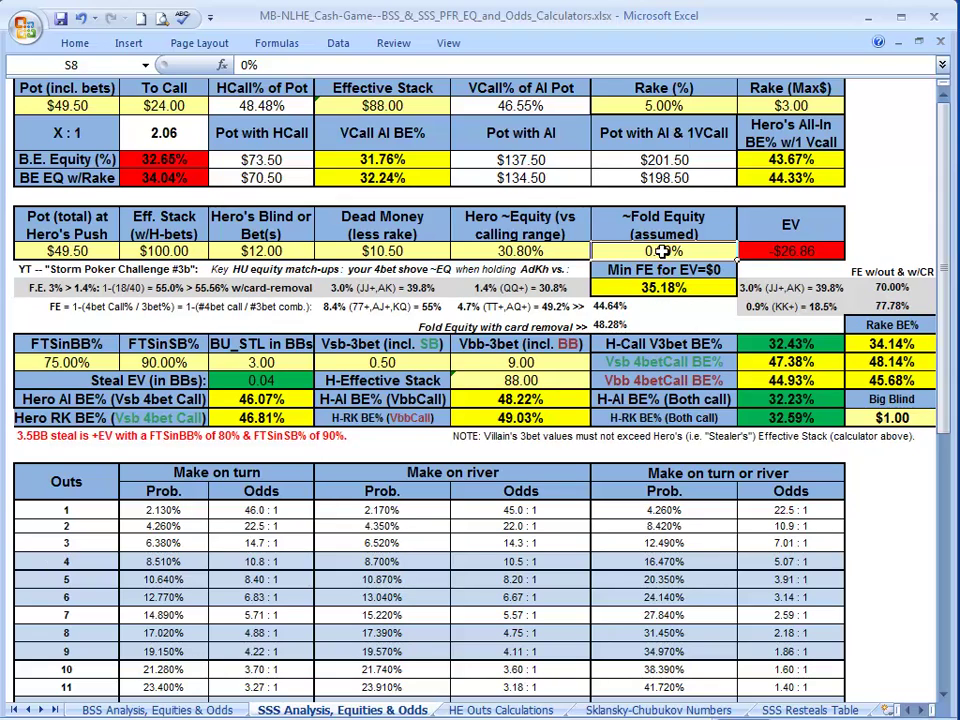
pyautogui.write('33.33')
pyautogui.press('Return')
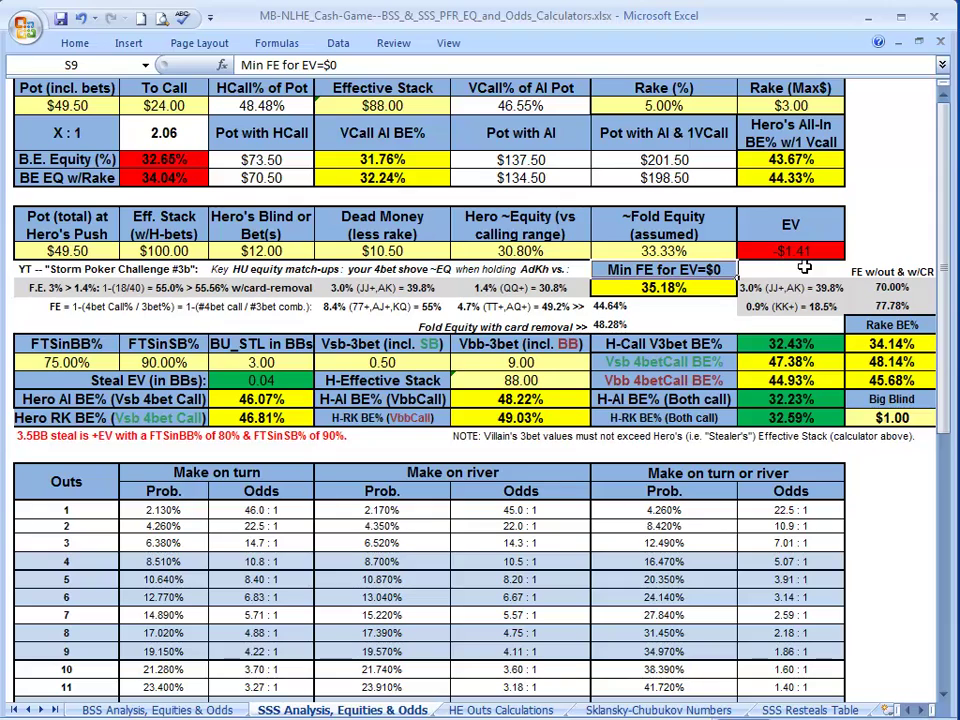
# Step: Try an assumed fold equity of 66.7%, and undo the recent equity and fold equity changes in the push EV calculator
pyautogui.click(655, 251)
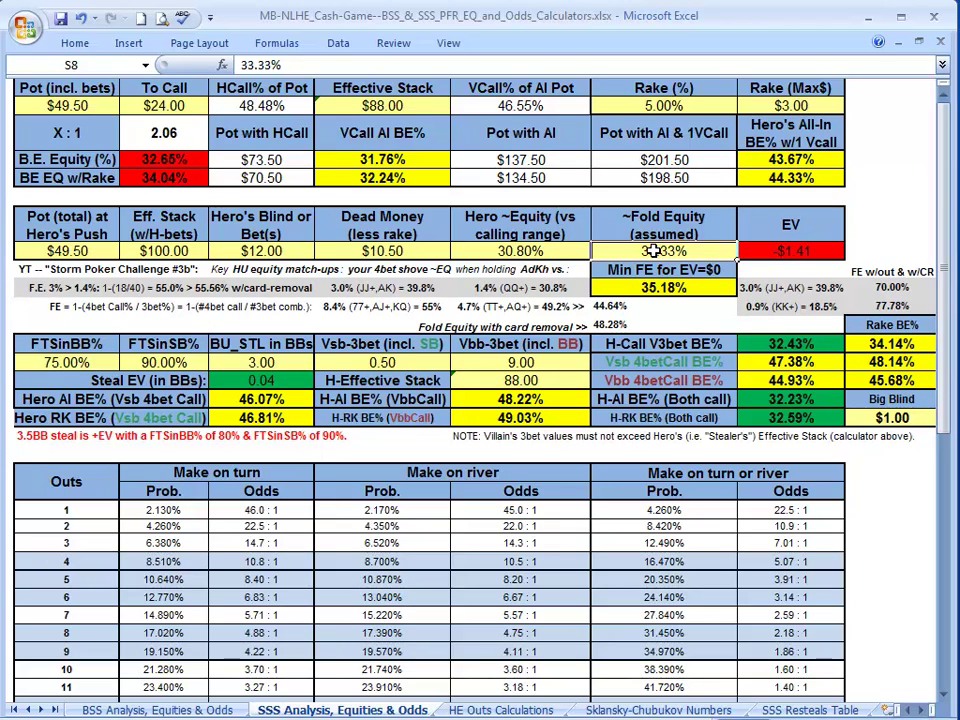
pyautogui.write('66.7')
pyautogui.press('Return')
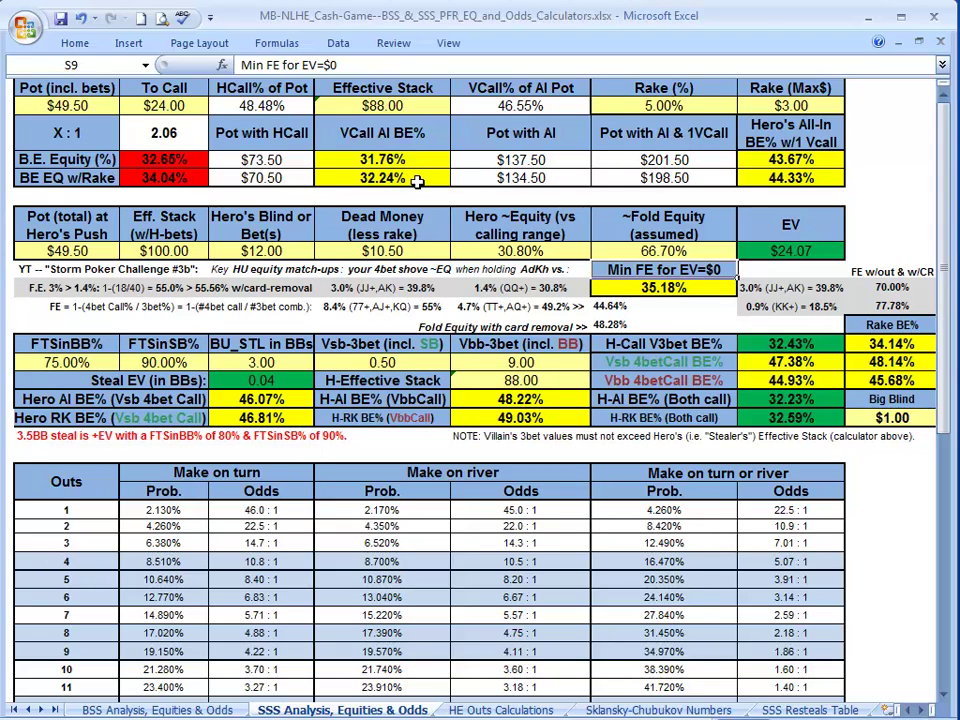
pyautogui.press('Up')
pyautogui.hotkey('ctrl', 'z')
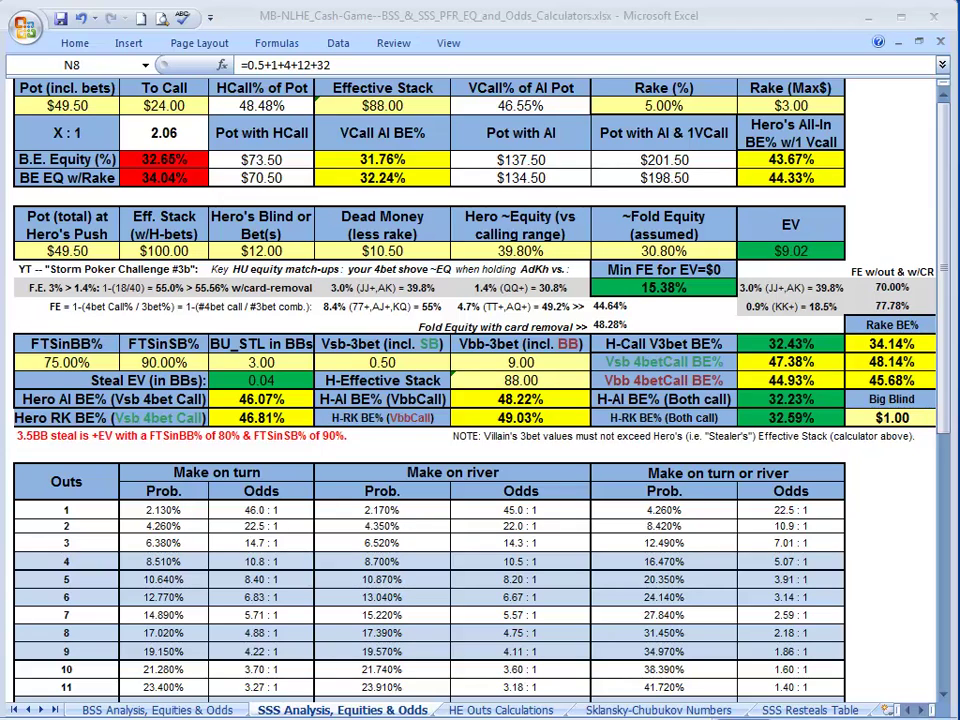
# Step: Shorten the break-even calculator's pot formula to =0.5+1+4
pyautogui.click(75, 108)
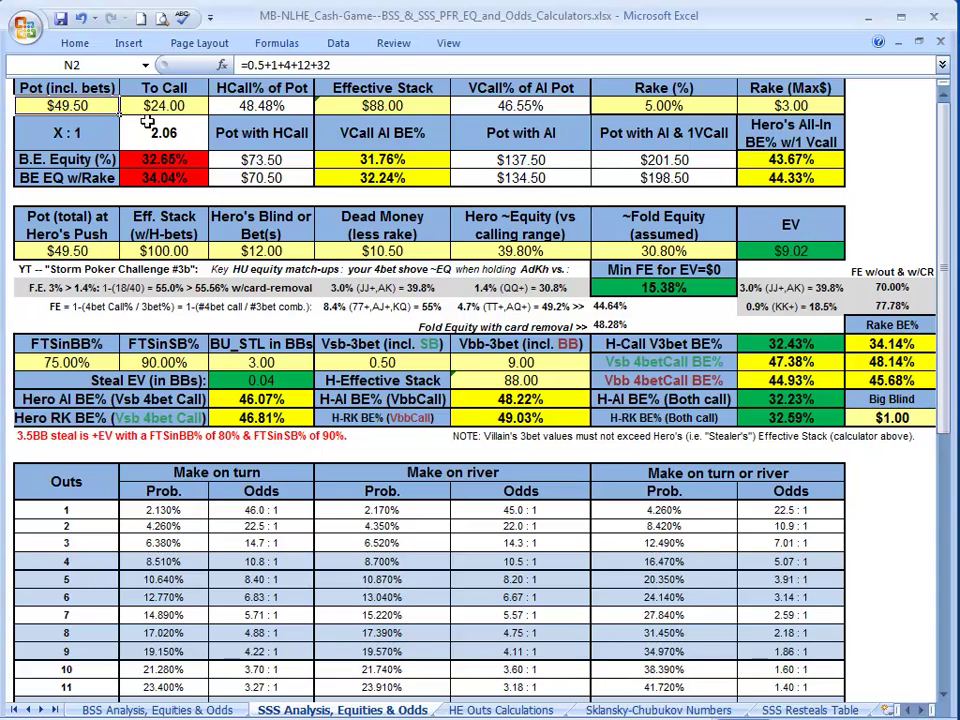
pyautogui.click(287, 65)
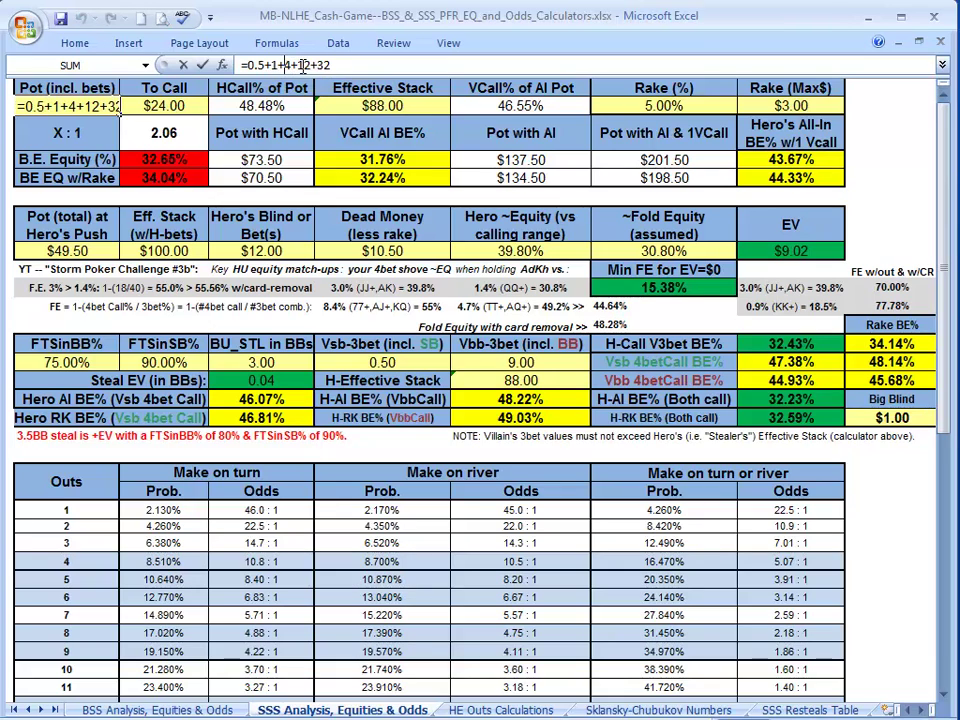
pyautogui.moveTo(298, 65); pyautogui.dragTo(357, 67)
pyautogui.press('BackSpace')
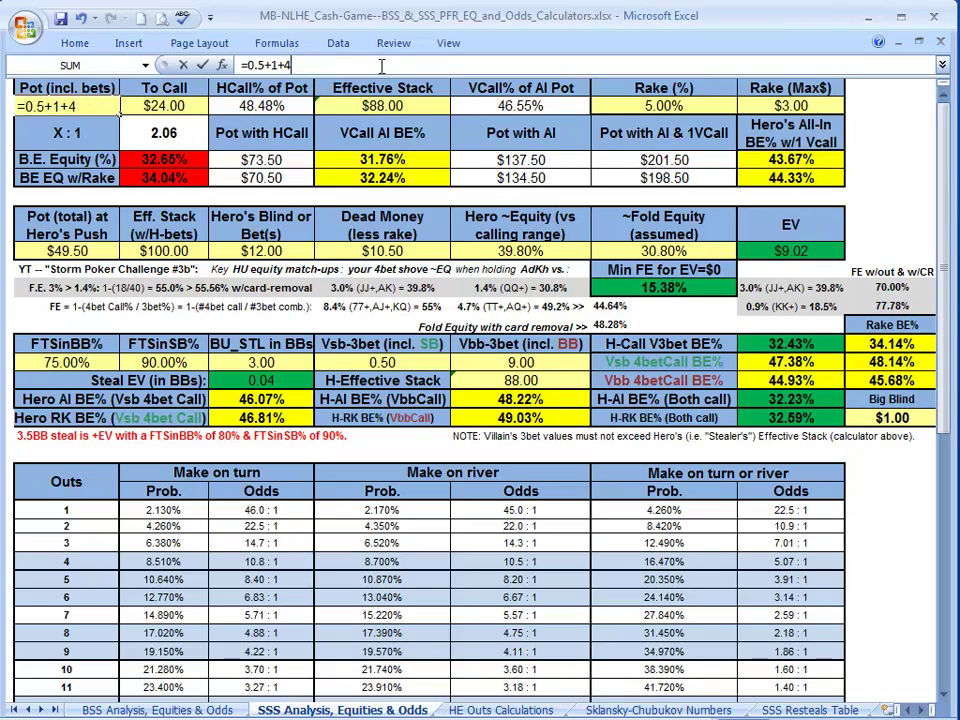
pyautogui.press('BackSpace')
pyautogui.press('Tab')
# Step: Set the amount to call to $4 and the effective stack to $96 in the break-even calculator
pyautogui.write('4')
pyautogui.press('Tab')
pyautogui.press('Tab')
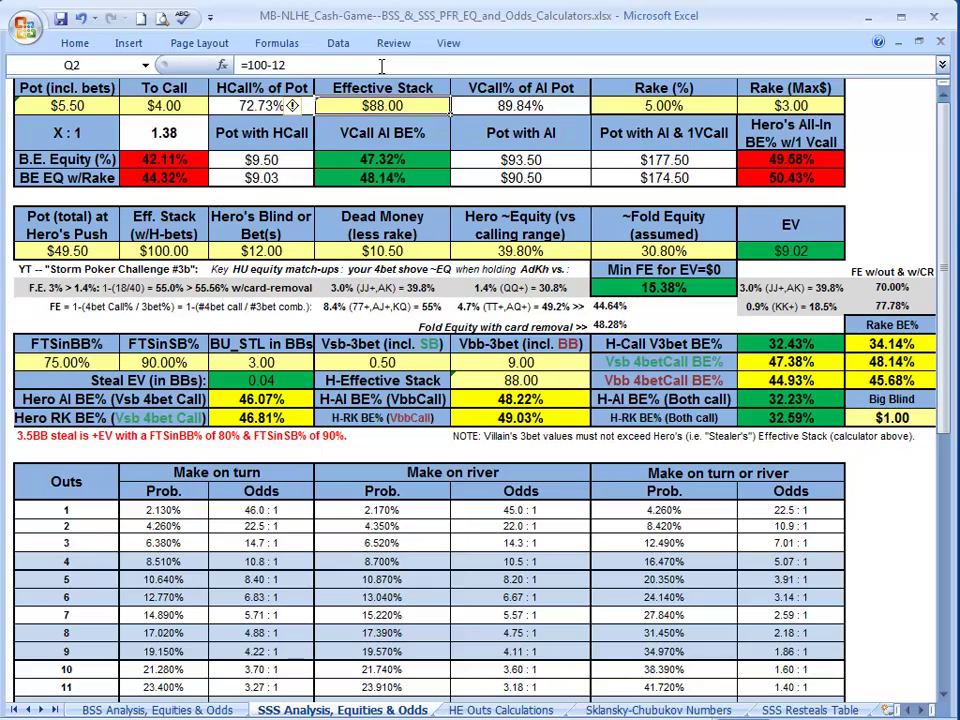
pyautogui.write('96')
pyautogui.press('Return')
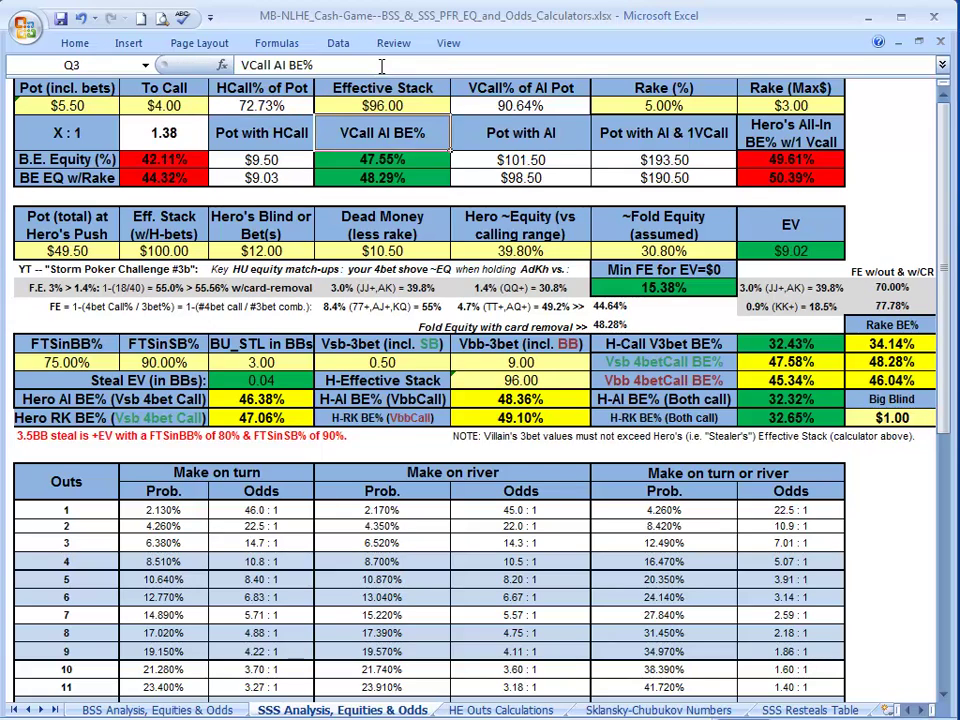
pyautogui.press('Up')
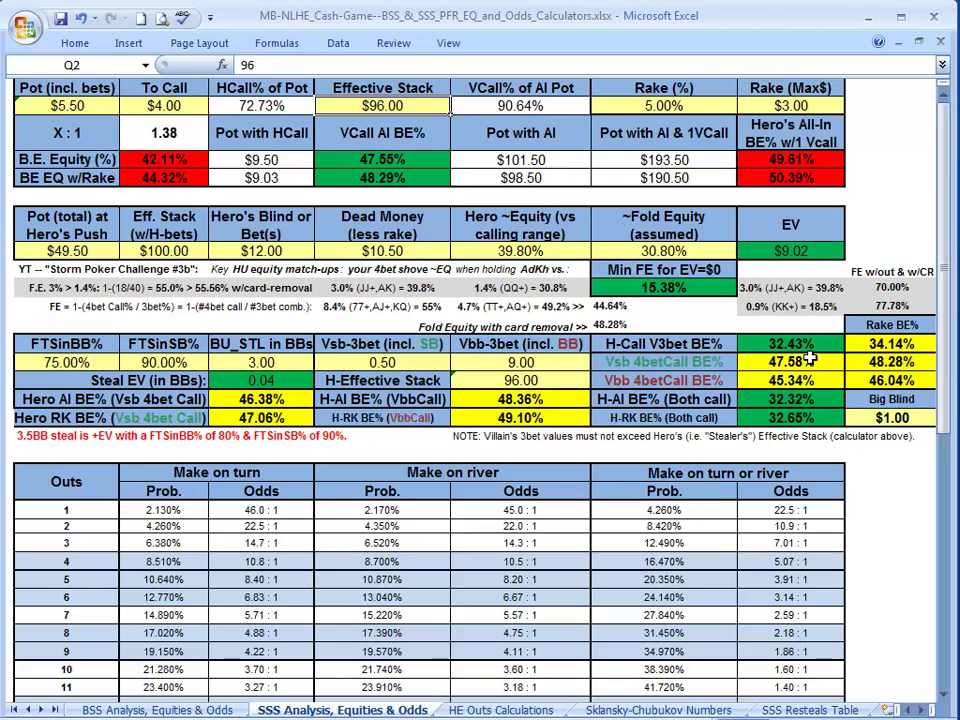
# Step: Change the break-even calculator's pot formula to =0.5+1+3+9
pyautogui.click(62, 105)
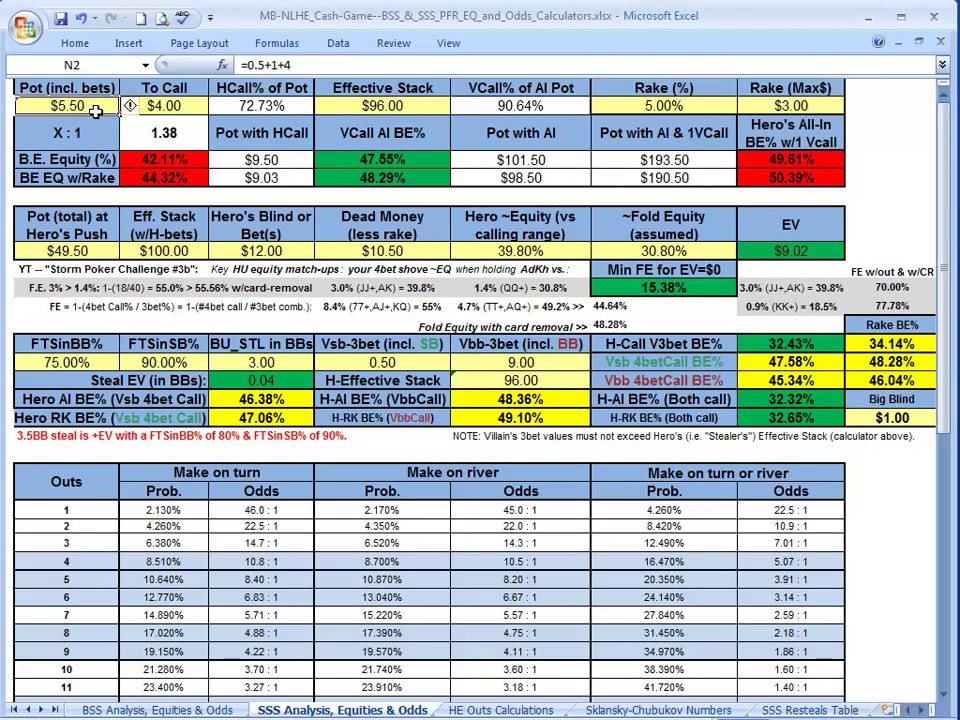
pyautogui.click(305, 64)
pyautogui.press('BackSpace')
pyautogui.write('3+9')
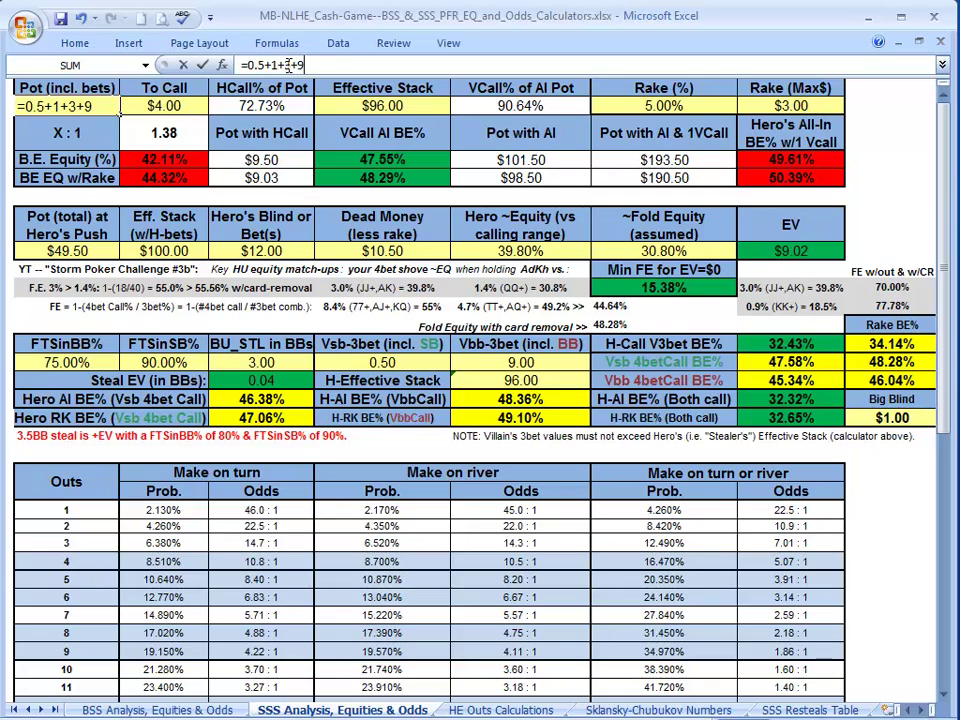
pyautogui.press('Tab')
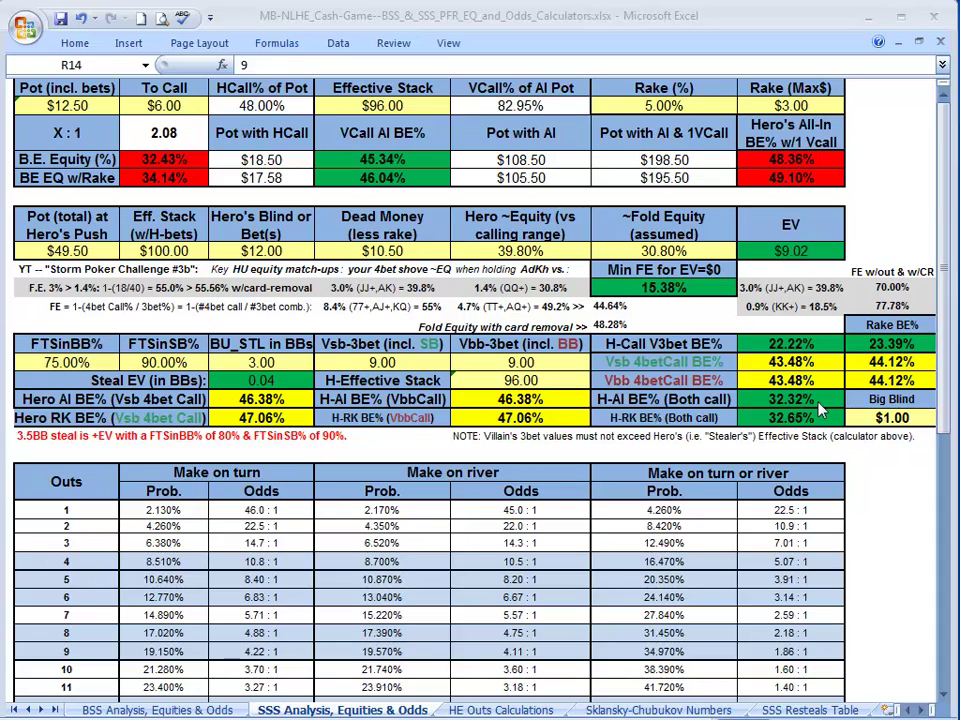
# Step: Set the small-blind villain's 3-bet to 0.5 in the steal calculator and check the pot formula in the push EV calculator
pyautogui.click(400, 363)
pyautogui.write('0.5')
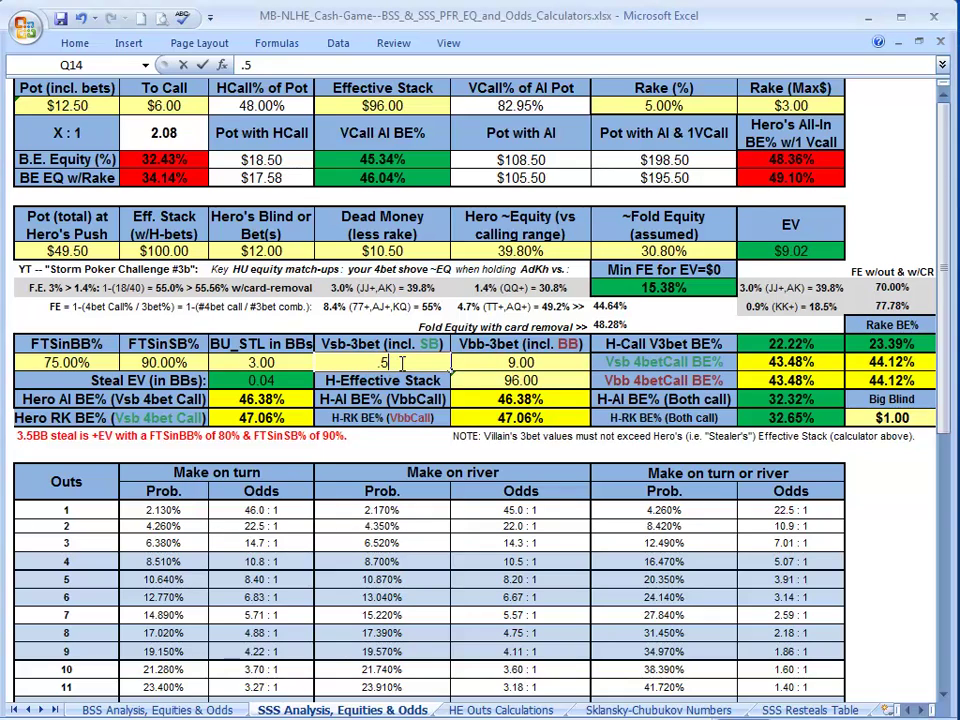
pyautogui.press('Tab')
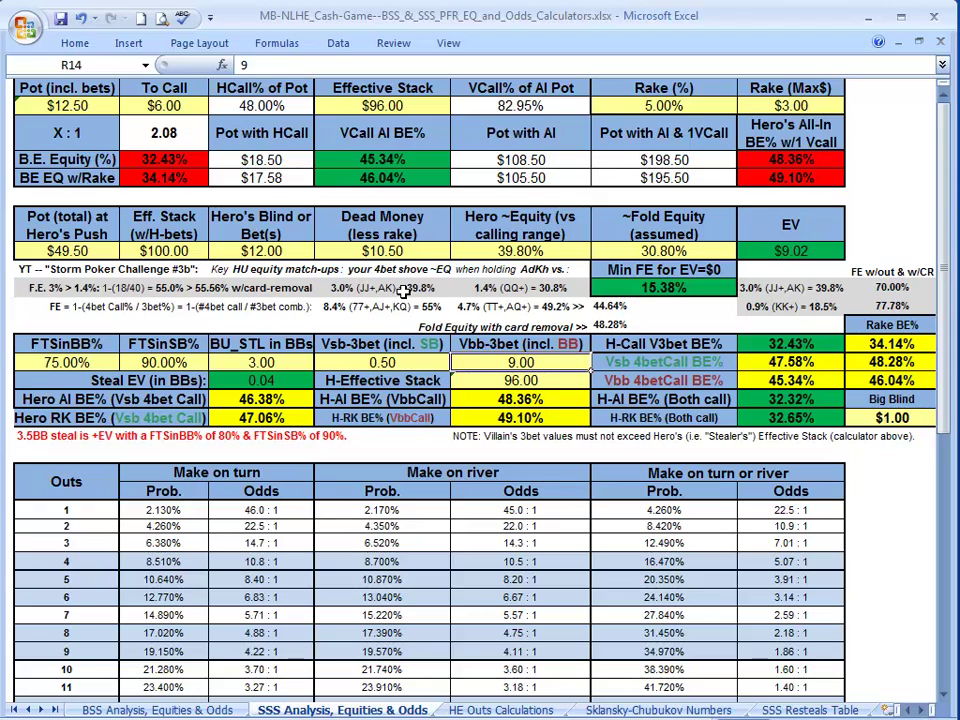
pyautogui.click(74, 250)
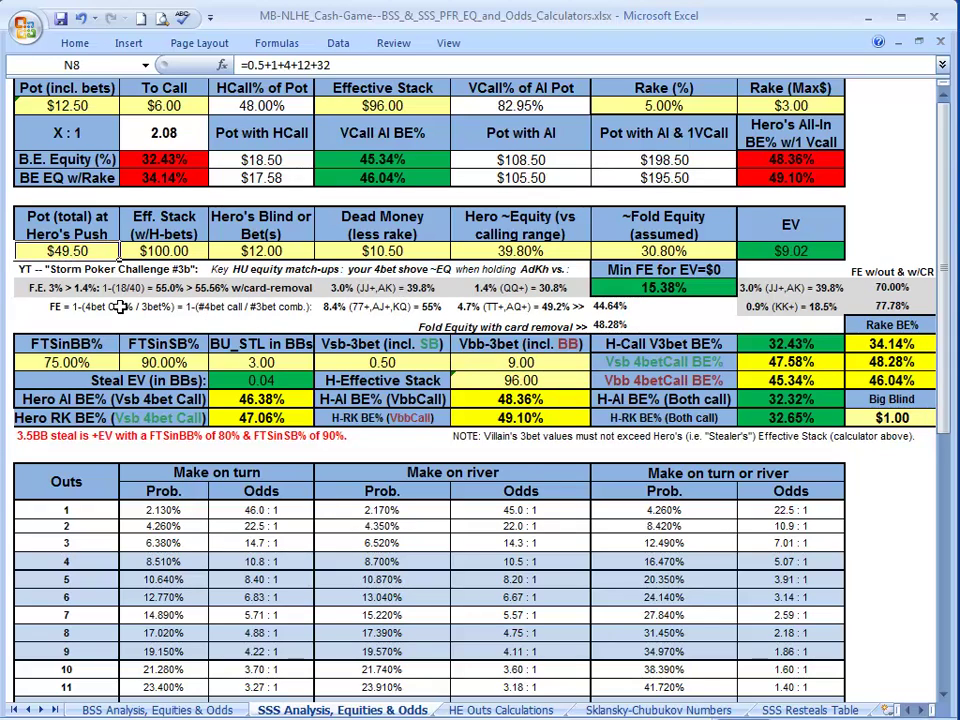